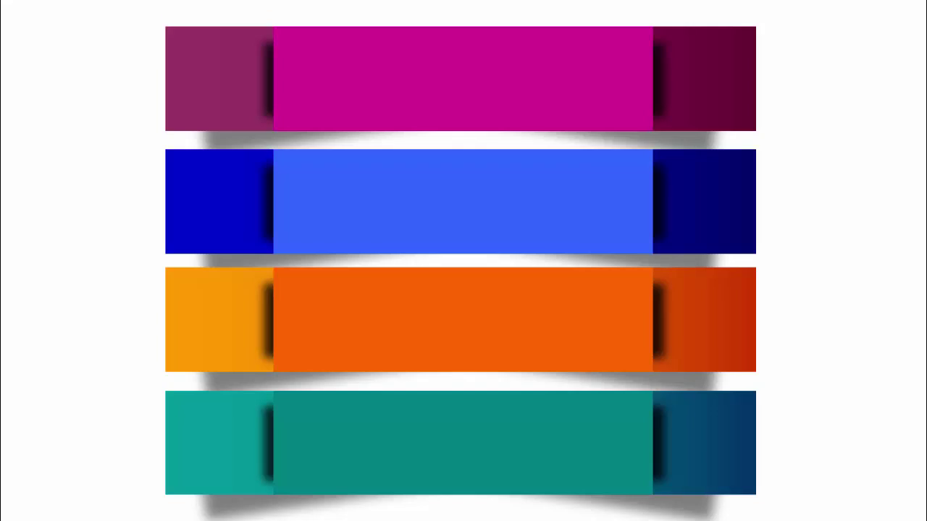
Step: Advance the slide show to play each banner's entrance animations in the four-slide preview
key("Right")
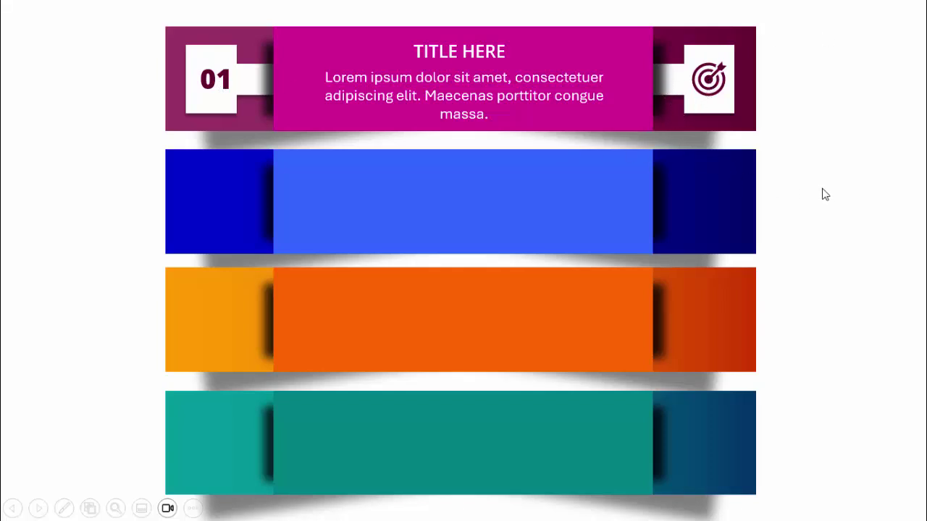
left_click(868, 205)
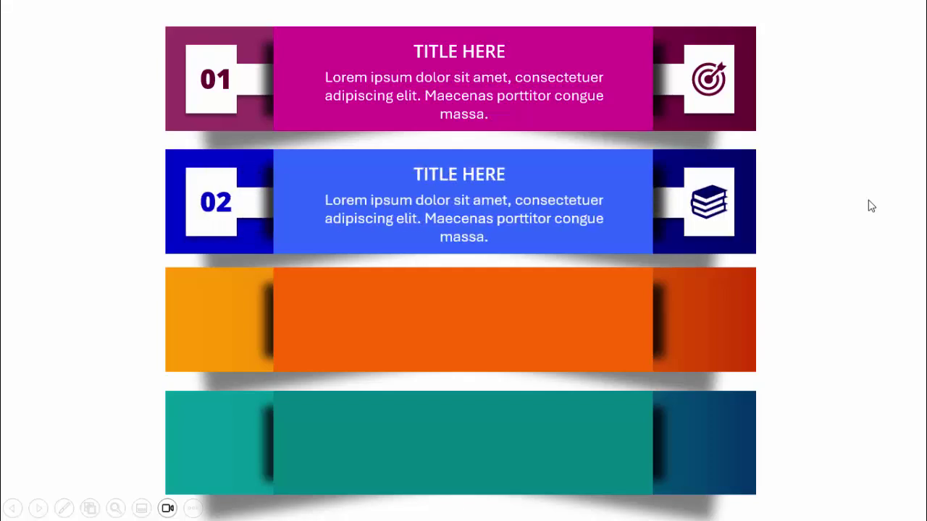
left_click(869, 206)
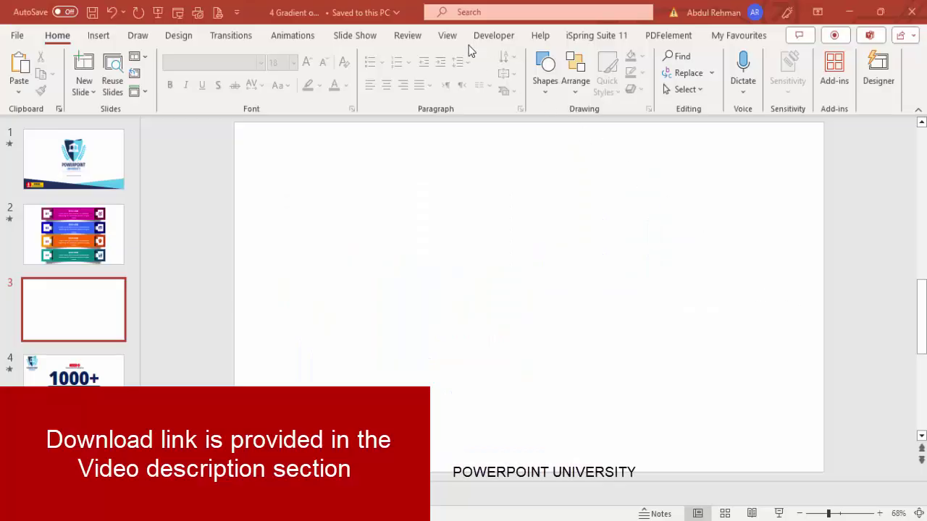
Step: Turn on the centre guides and draw a rectangle sized 1.5" high by 8.5" wide
left_click(450, 36)
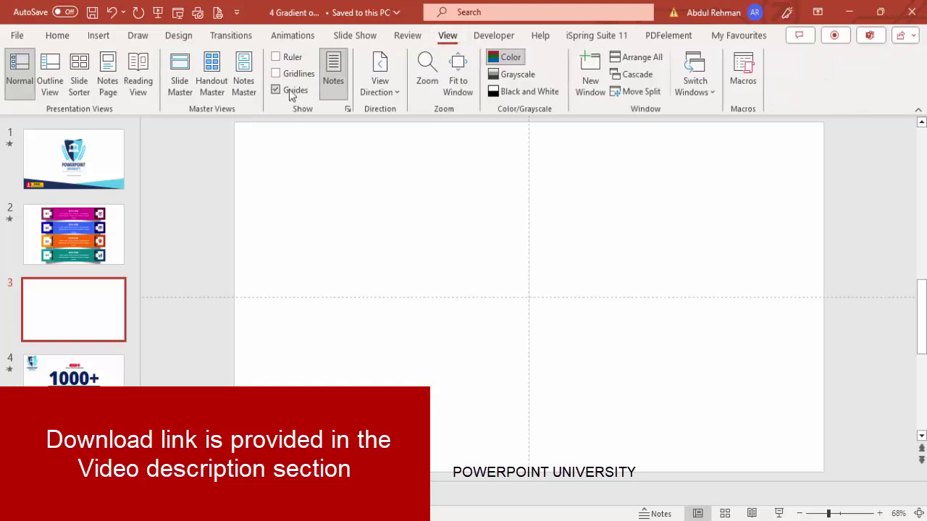
left_click(98, 36)
left_click(288, 92)
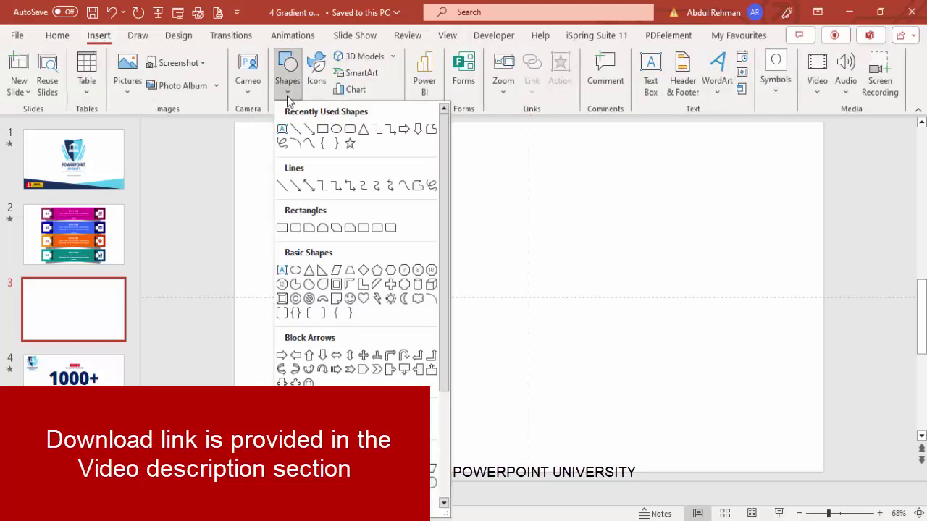
left_click(282, 228)
mouse_move(340, 259)
left_mouse_down()
mouse_move(540, 329)
mouse_move(719, 331)
left_mouse_up()
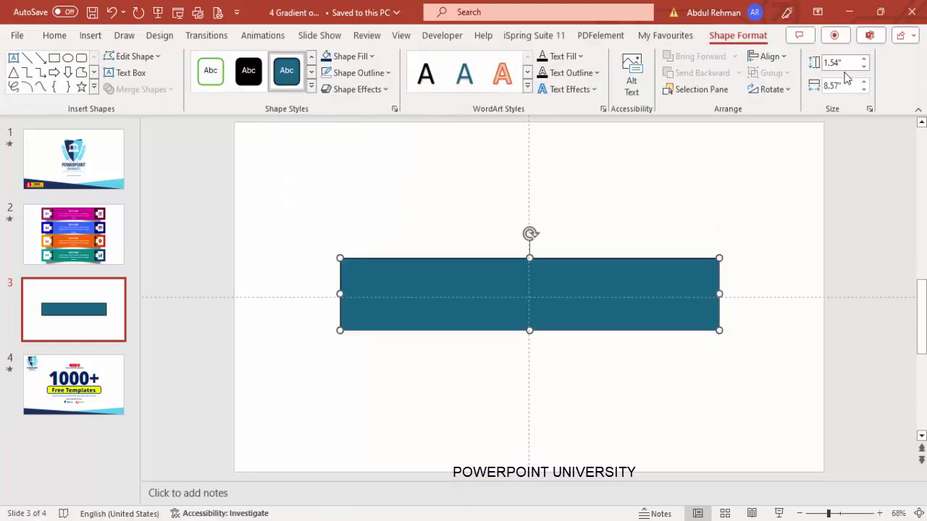
left_click(849, 62)
type("1.5")
left_click(849, 85)
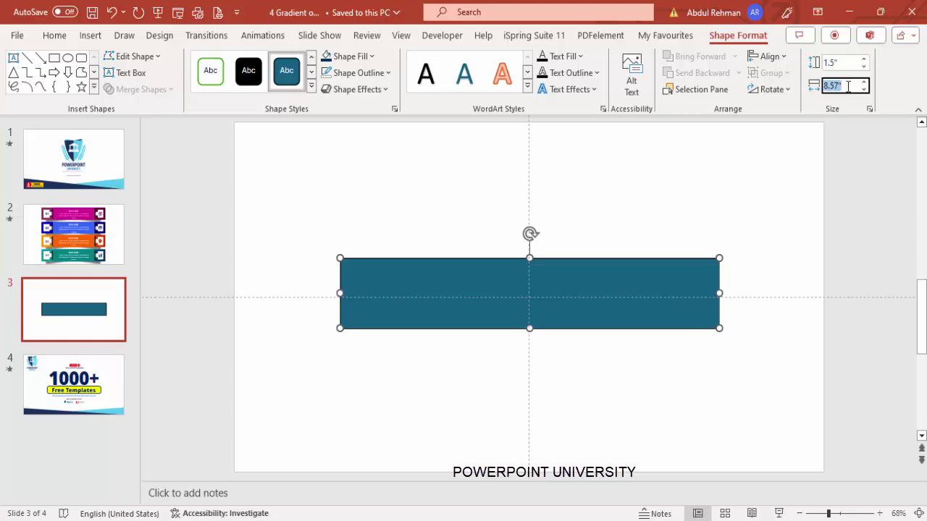
type("8.5")
key("Return")
Step: Remove the rectangle's outline and centre it horizontally and vertically on the slide
left_click(358, 72)
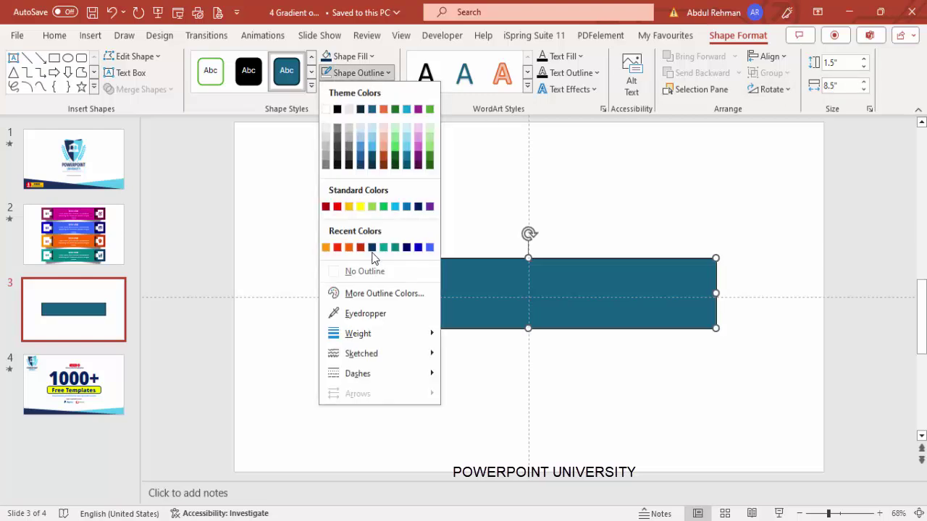
left_click(372, 269)
left_click(768, 56)
left_click(797, 97)
left_click(769, 56)
left_click(797, 158)
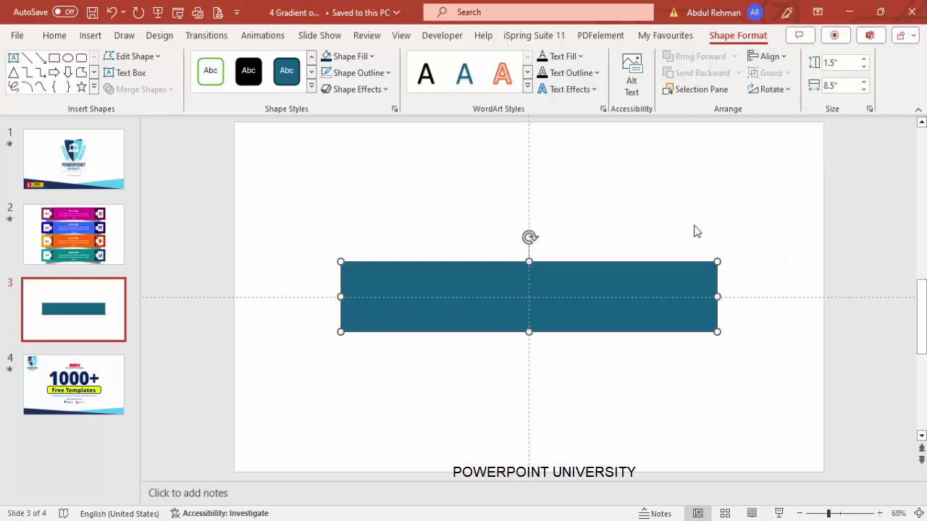
Step: Give the rectangle a gradient fill with a dark navy stop and a teal stop
right_click(585, 285)
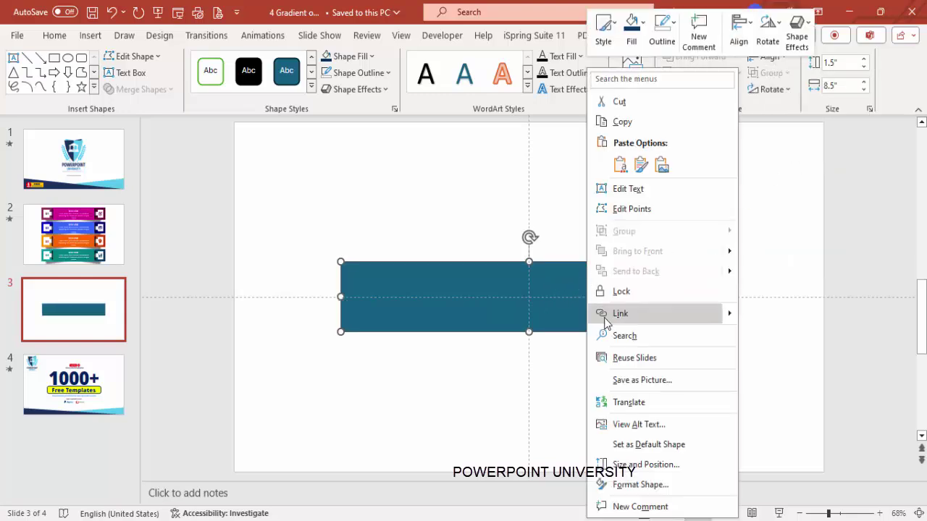
left_click(683, 481)
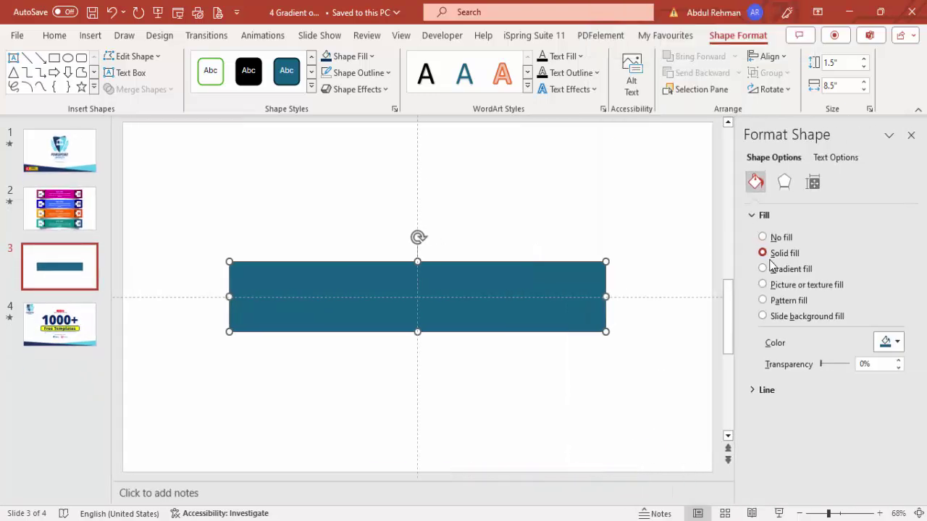
left_click(793, 270)
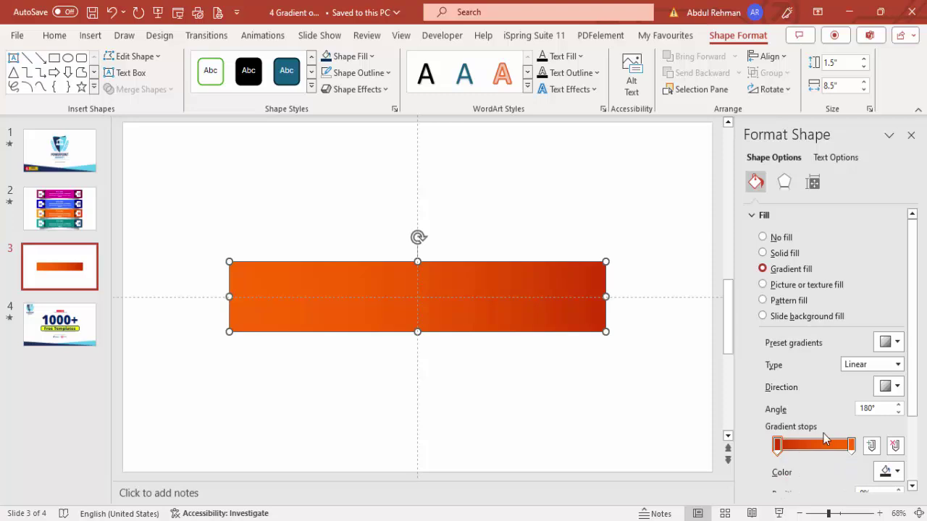
left_click(779, 445)
left_click(886, 472)
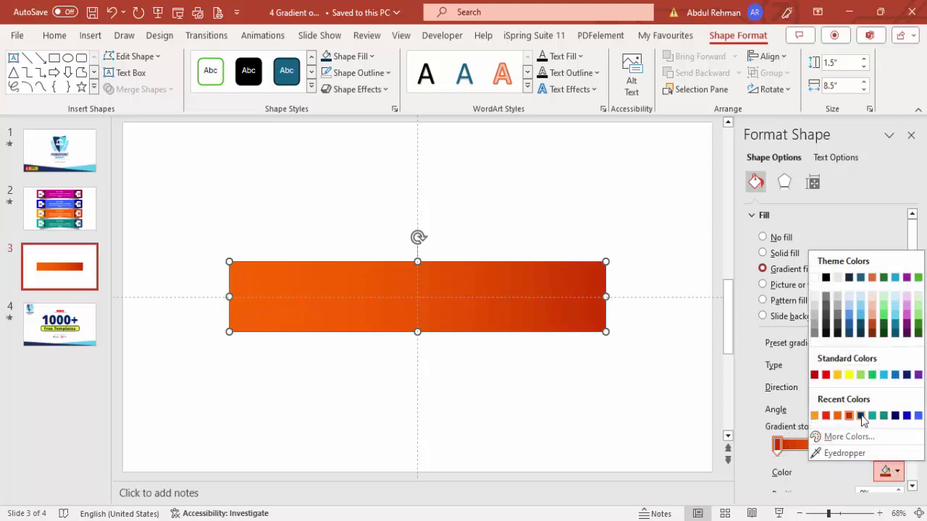
left_click(861, 415)
left_click(851, 444)
left_click(886, 472)
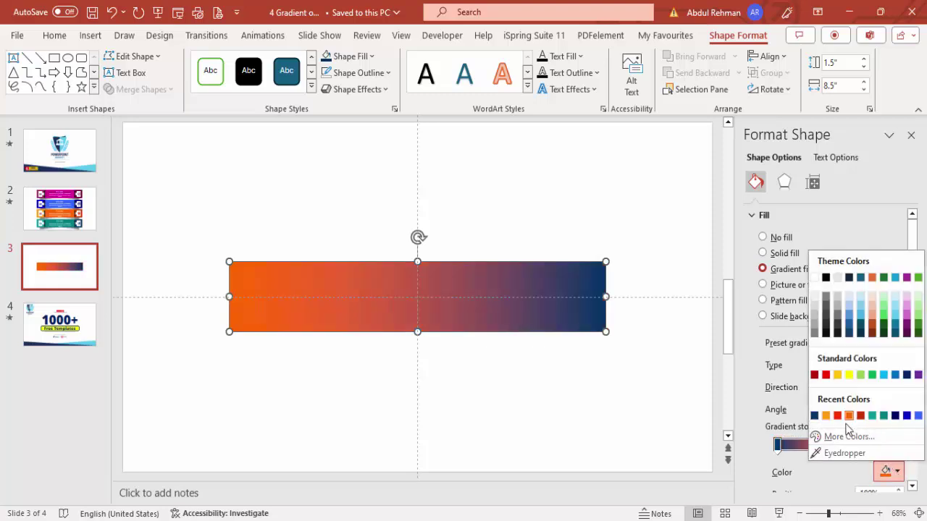
left_click(872, 416)
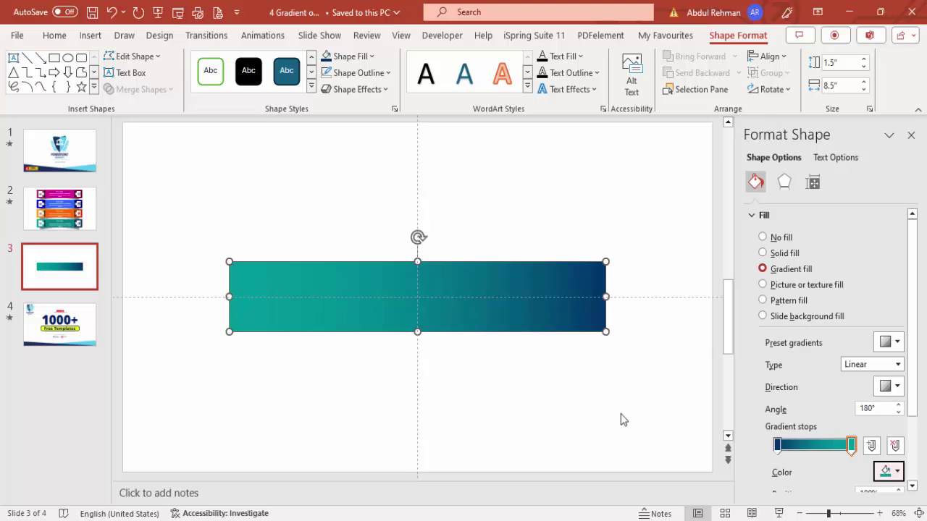
left_click(539, 417)
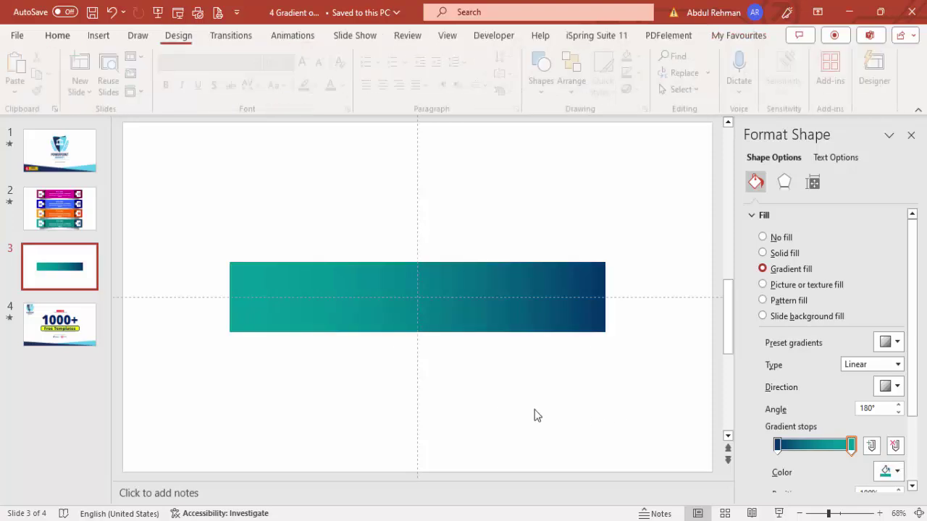
Step: Draw a shorter rectangle over the bar, centre it both ways, and remove its outline
left_click(98, 35)
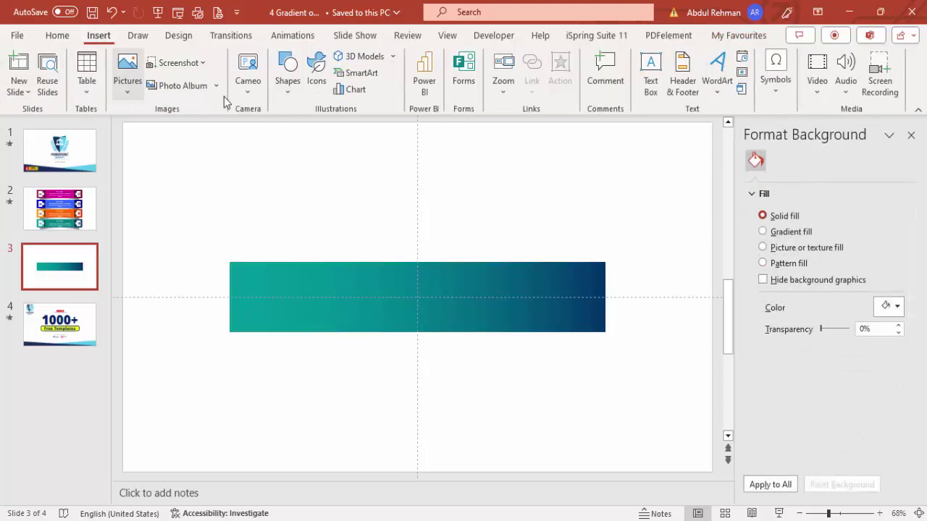
left_click(287, 81)
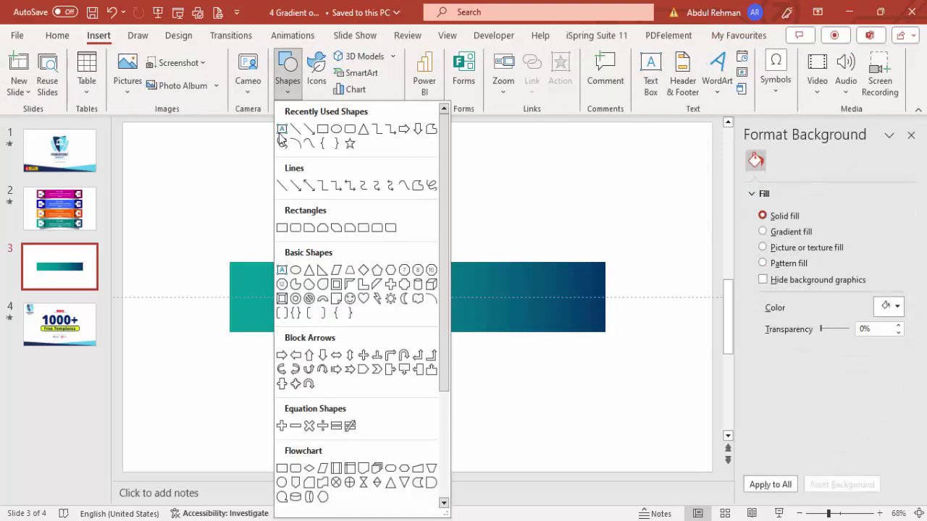
left_click(282, 228)
left_click_drag(349, 299, 528, 333)
left_click_drag(323, 302, 316, 301)
left_click(766, 61)
left_click(793, 101)
left_click(766, 57)
left_click(797, 157)
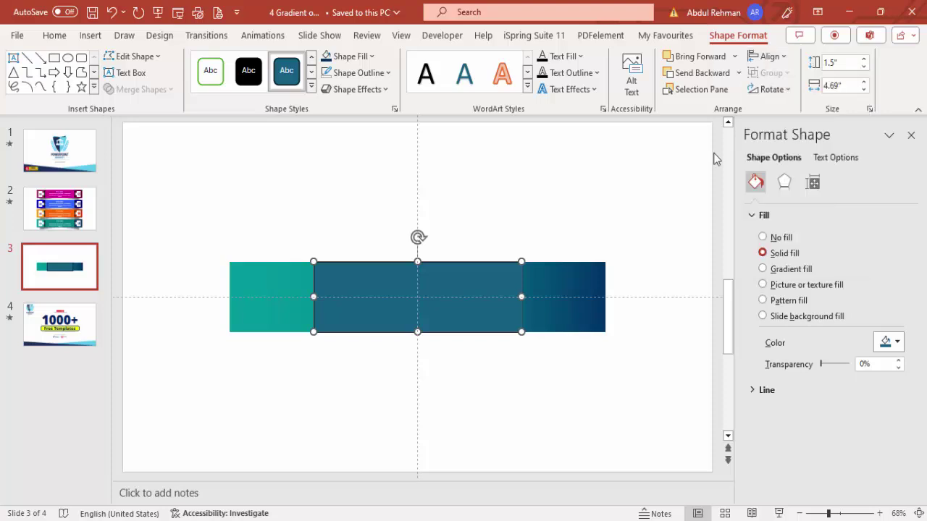
left_click(349, 73)
left_click(395, 274)
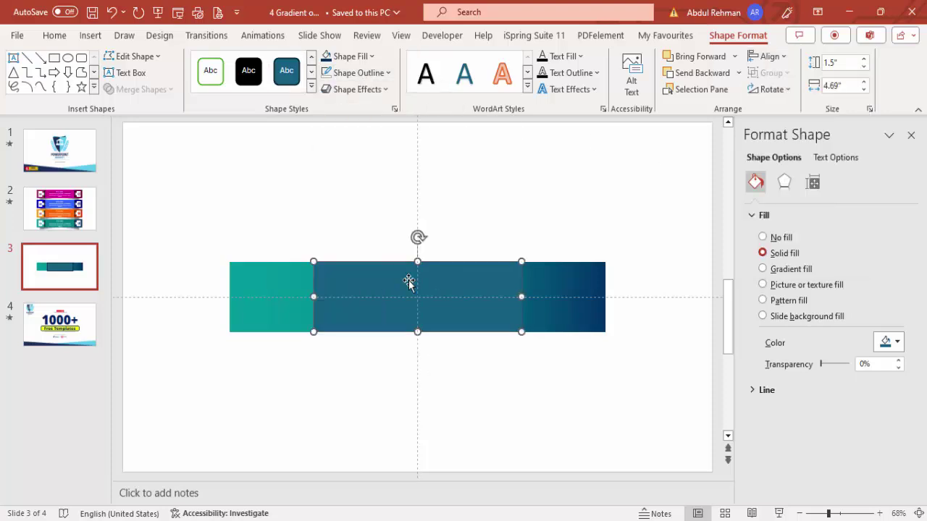
Step: Fill the middle rectangle with the dark blue sampled from the bar's right end
left_click(883, 348)
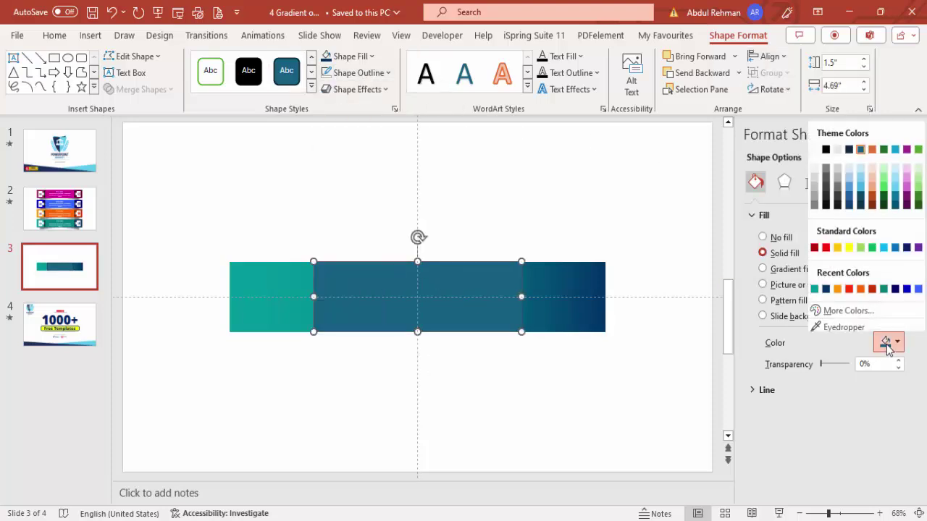
left_click(895, 286)
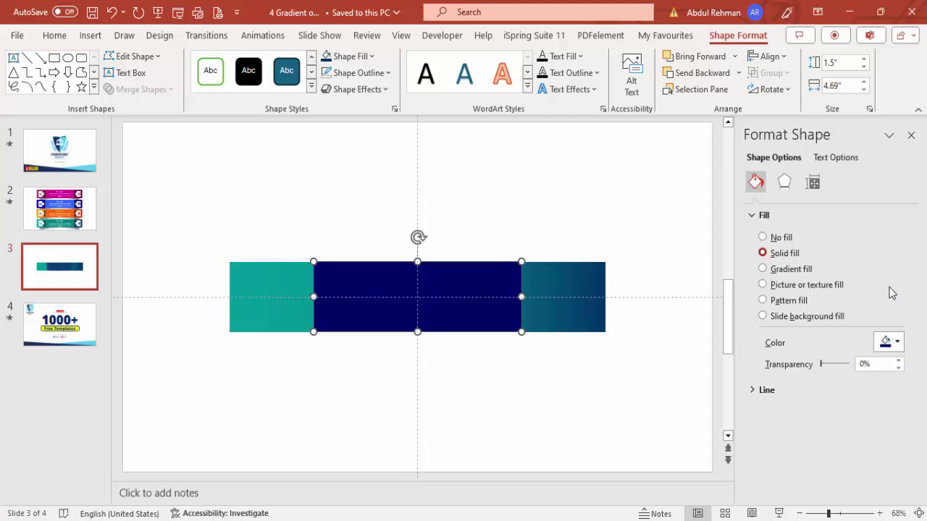
left_click(898, 346)
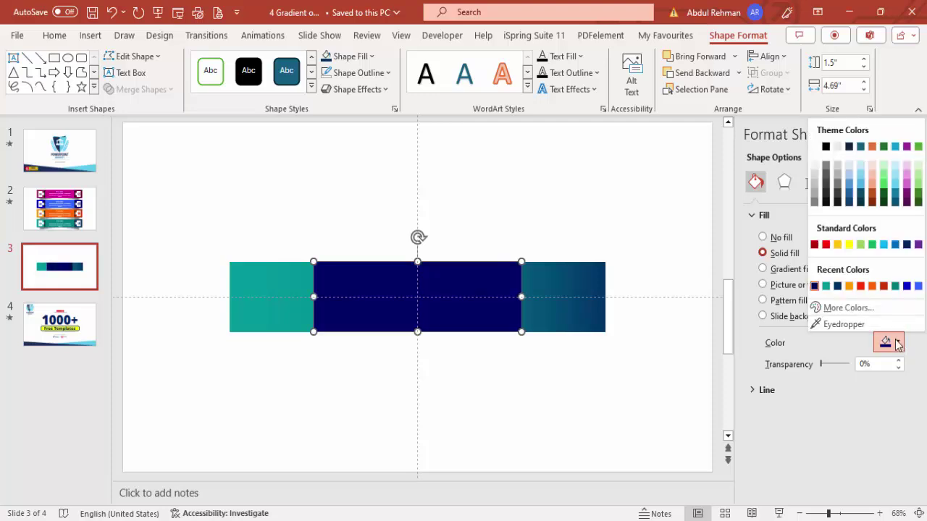
left_click(841, 325)
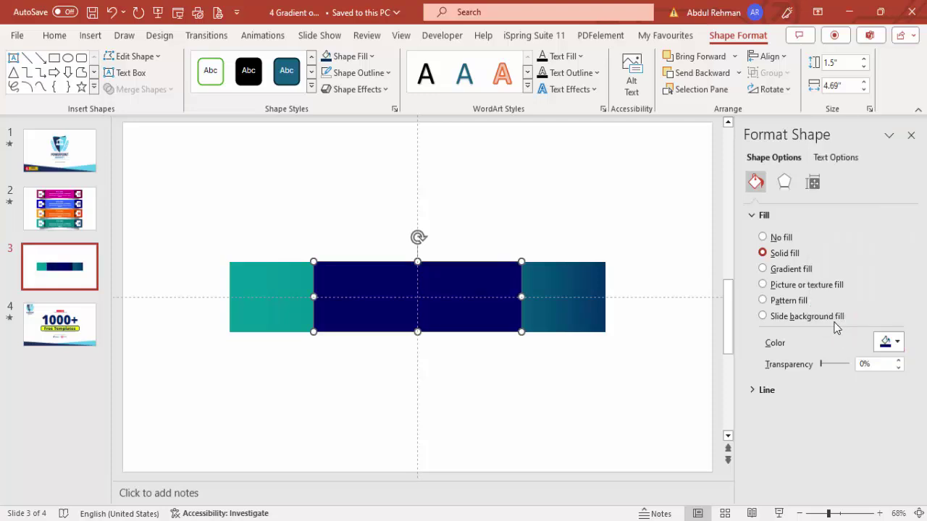
left_click(591, 267)
key("Escape")
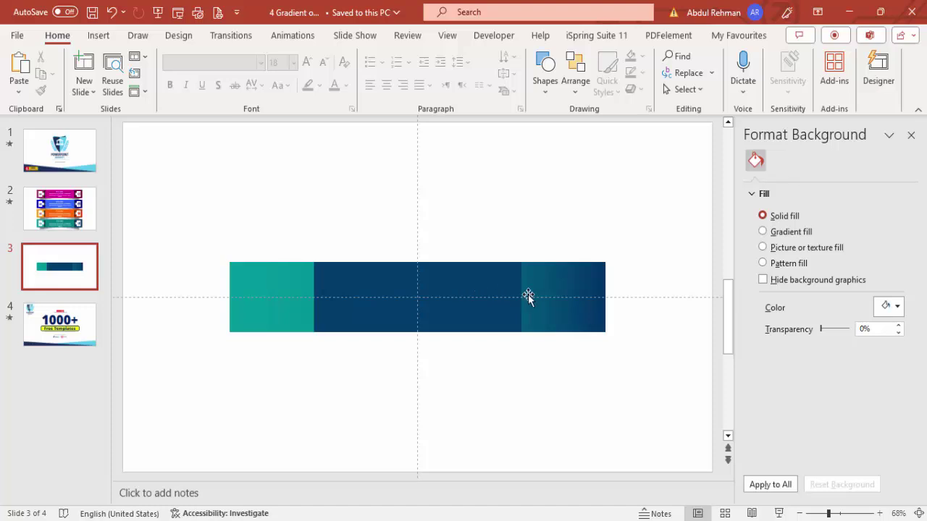
Step: Copy the middle rectangle below the bar and fill the copy black at 50% transparency
left_click(341, 289)
left_click_drag(363, 299, 381, 373)
left_click(888, 345)
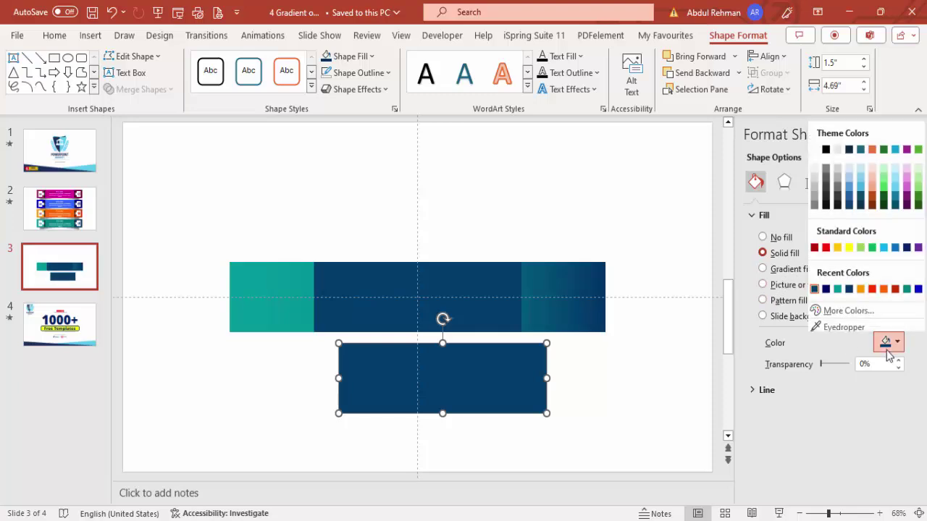
left_click(827, 153)
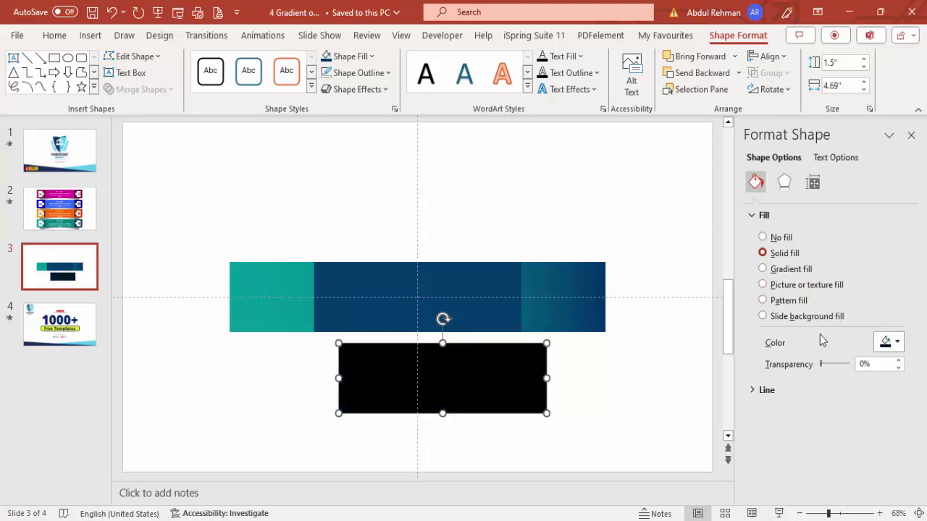
left_click(777, 362)
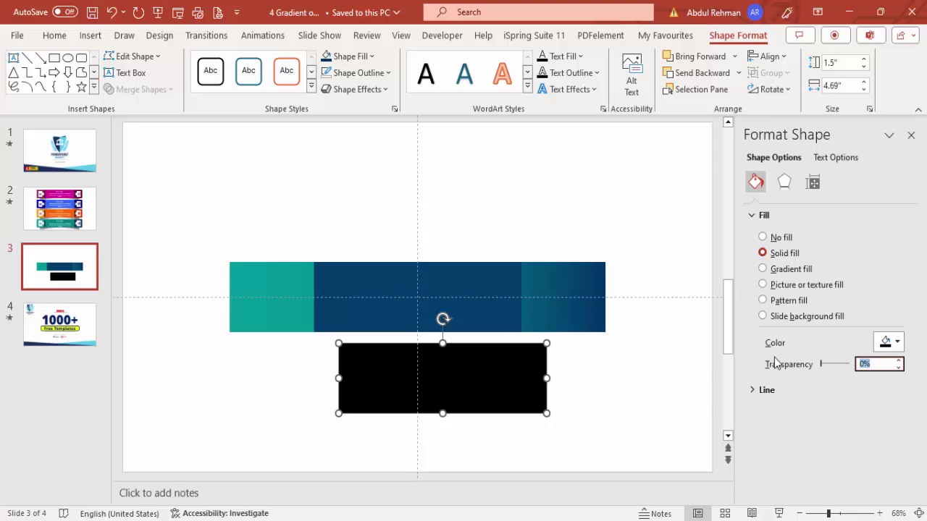
type("50")
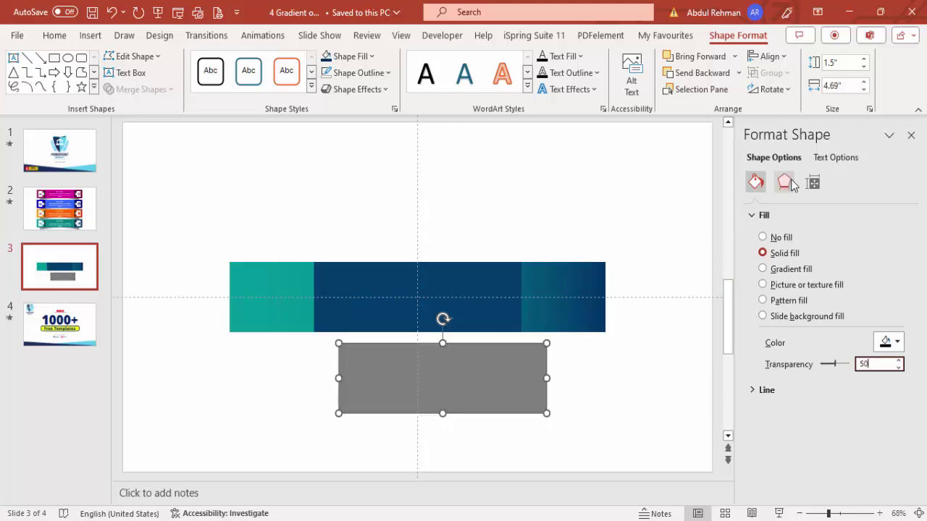
Step: Give the copy 18 pt soft edges and resize it to 5.54" wide against the banner
left_click(786, 183)
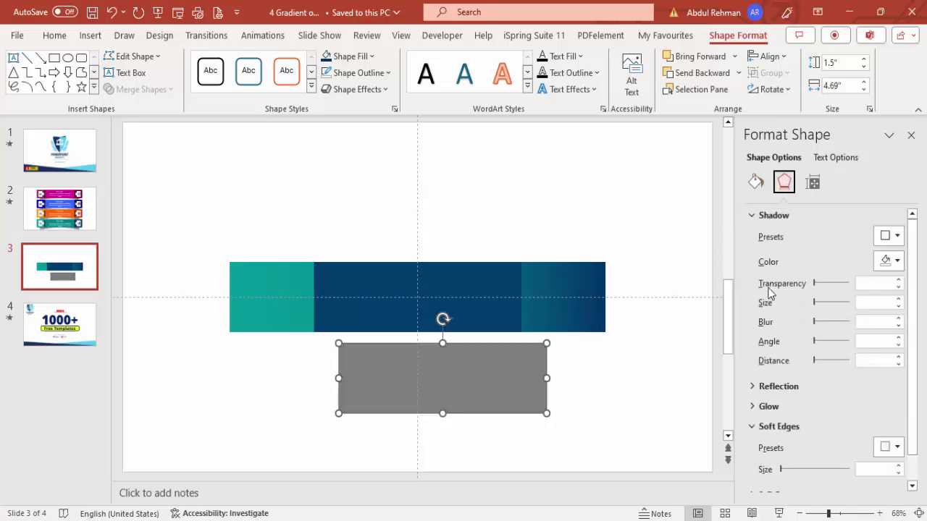
left_click(769, 215)
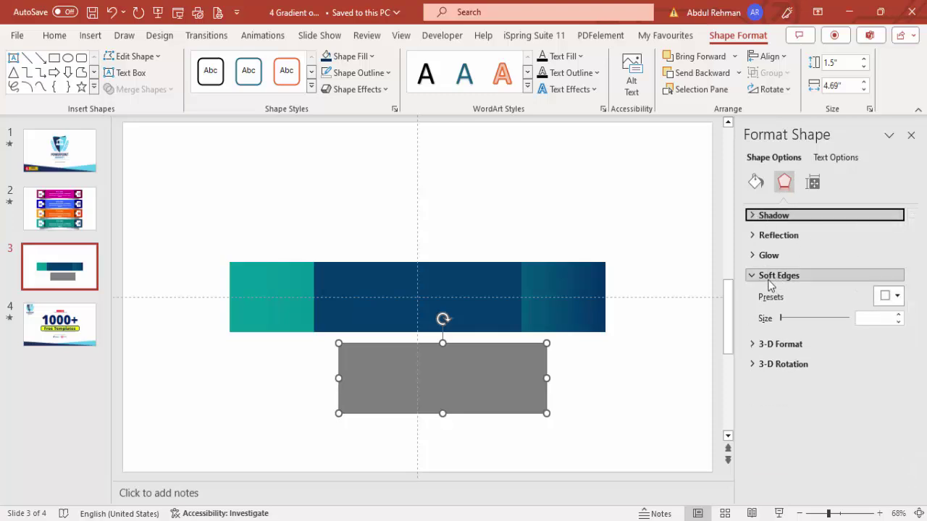
left_click(899, 316)
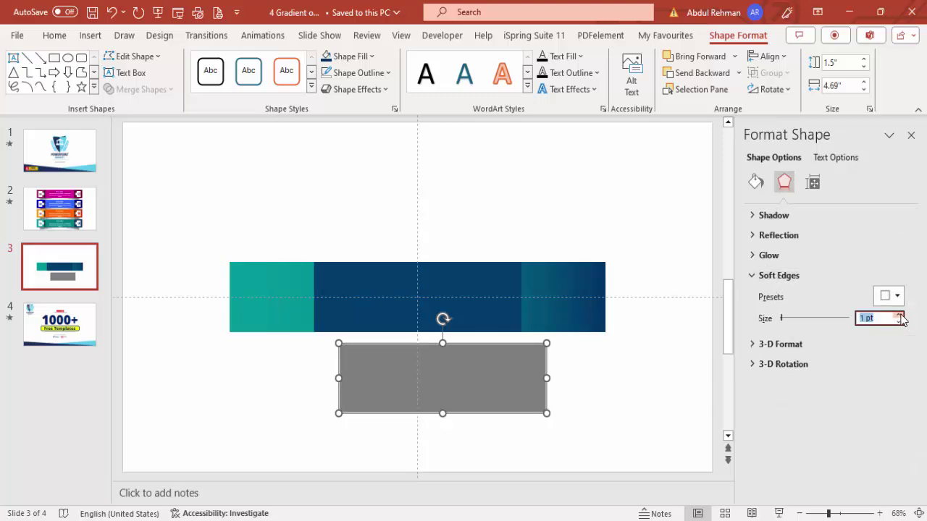
left_click(899, 315)
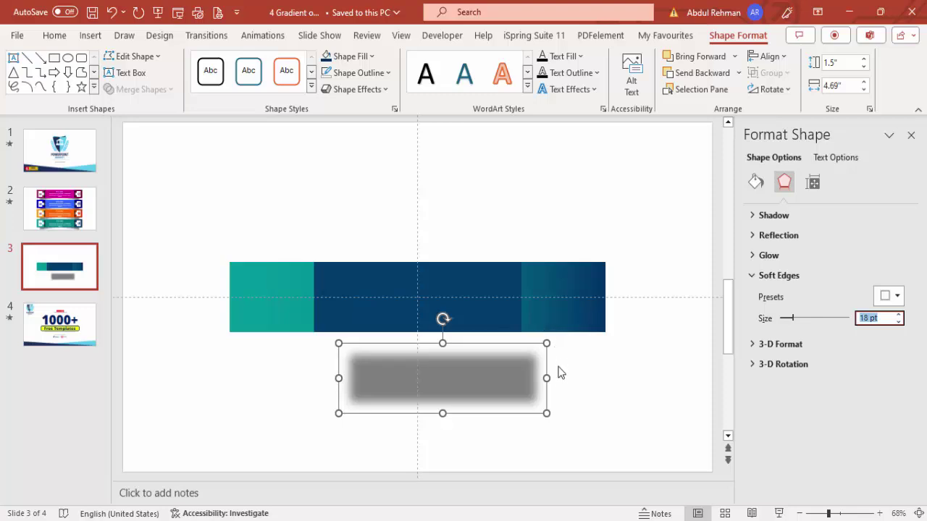
left_click_drag(550, 378, 576, 378)
left_click_drag(517, 377, 471, 290)
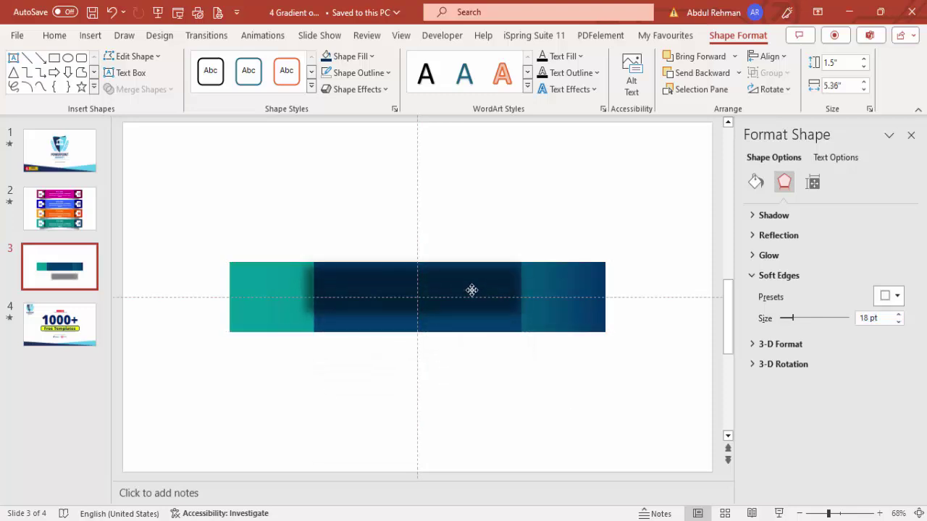
left_click_drag(411, 324, 409, 332)
left_click_drag(468, 310, 474, 311)
left_click_drag(536, 297, 544, 297)
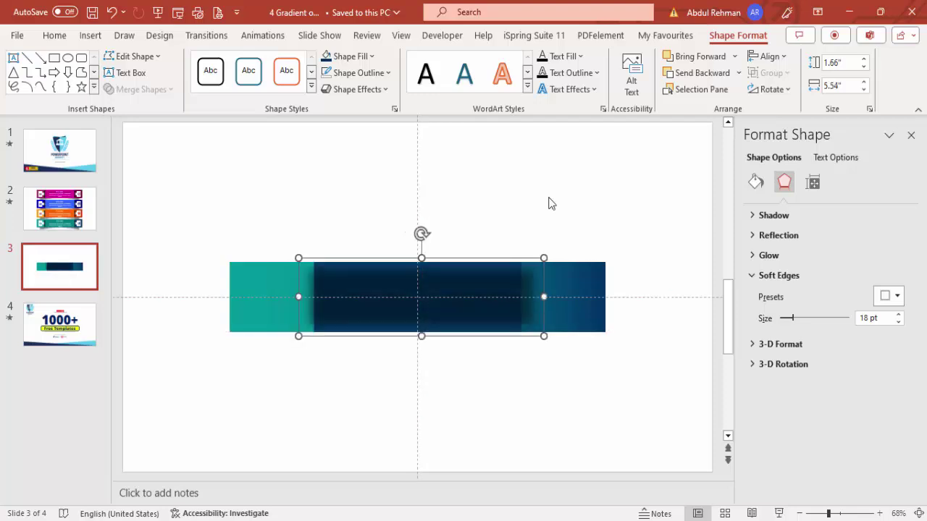
Step: Send the soft-edged shape behind the blue bar and nudge it into shadow position
left_click(694, 75)
key("Left")
key("Left")
key("Left")
key("Left")
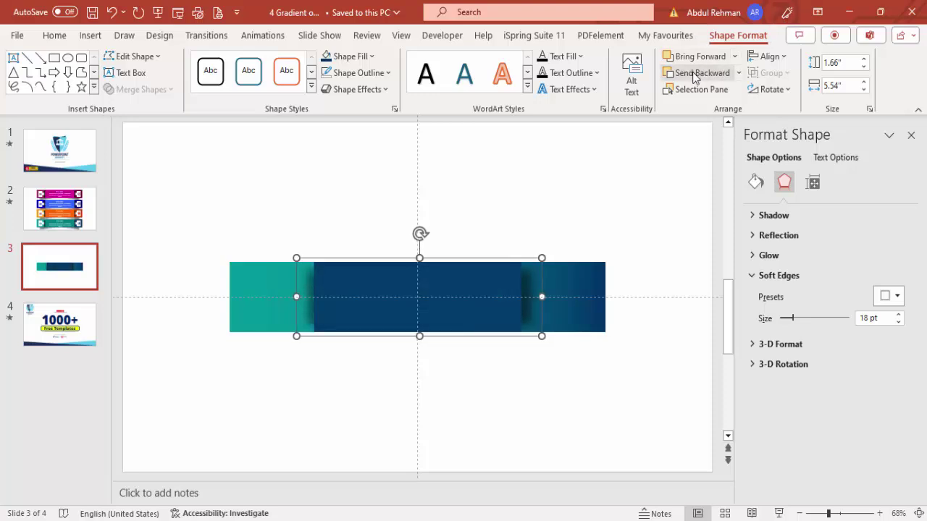
key("Down")
key("Down")
key("Down")
key("Down")
key("Down")
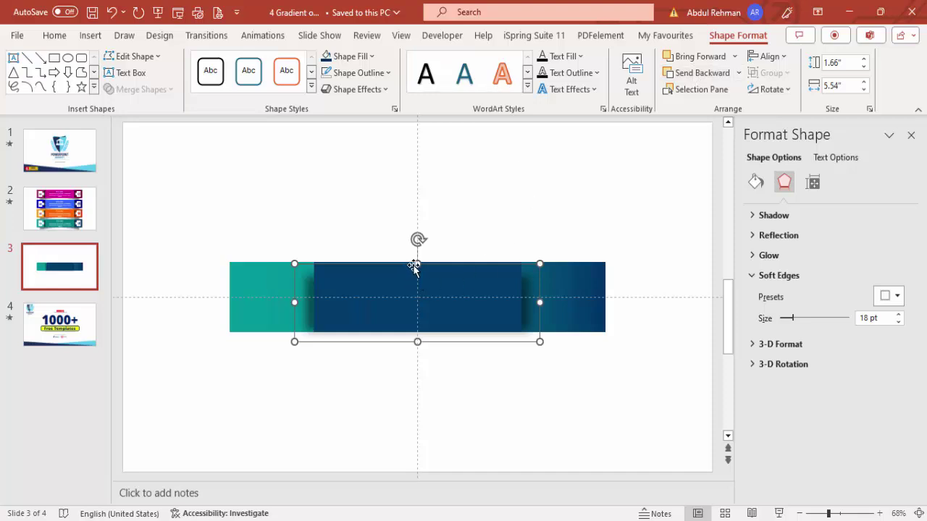
left_click_drag(419, 264, 420, 255)
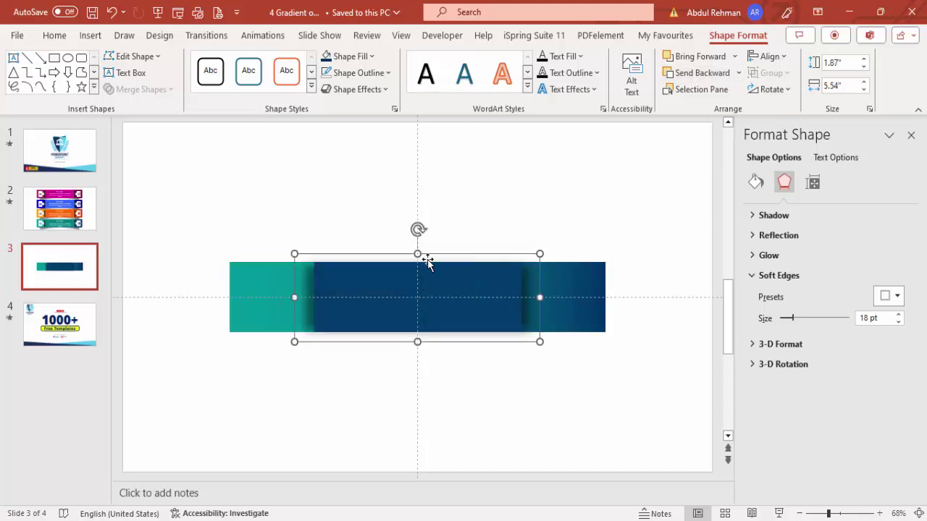
left_click(511, 375)
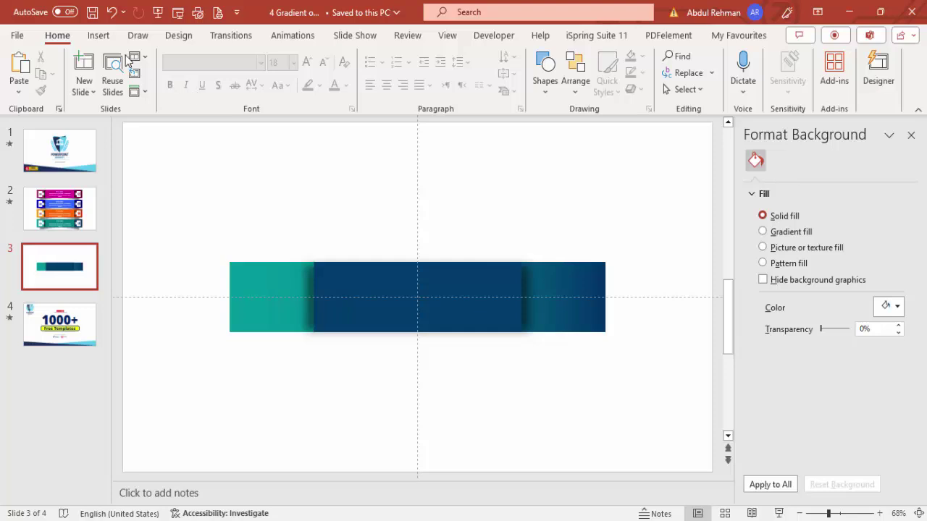
Step: Draw a small white, borderless square on the bar's teal end
left_click(99, 36)
left_click(287, 86)
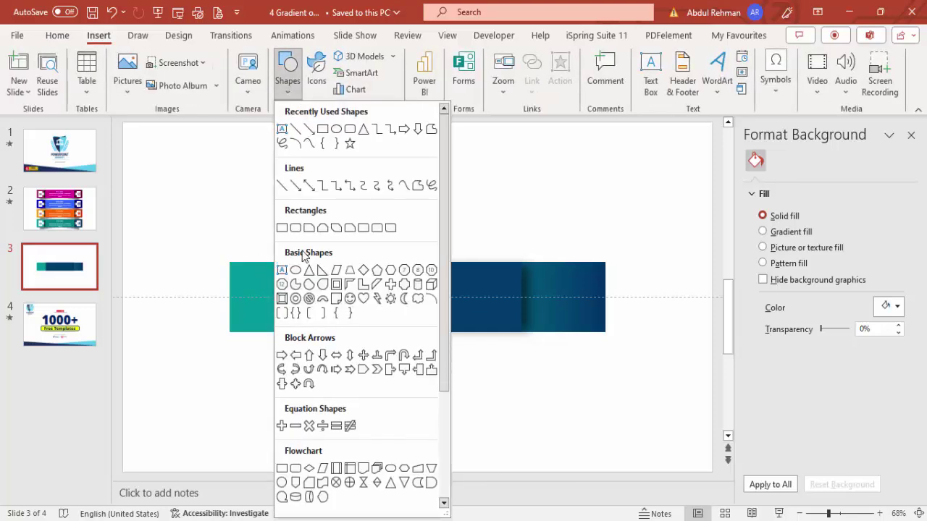
left_click(281, 227)
left_click_drag(242, 279, 285, 319)
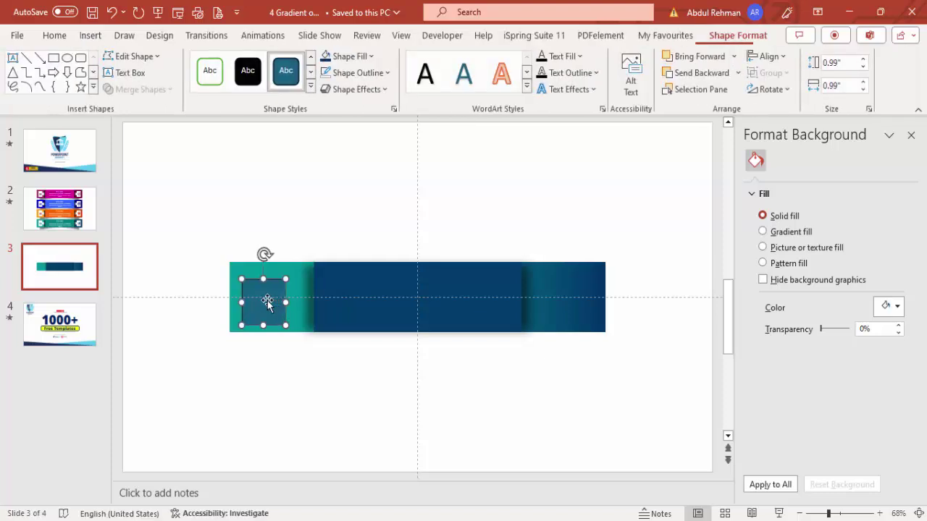
left_click(264, 296)
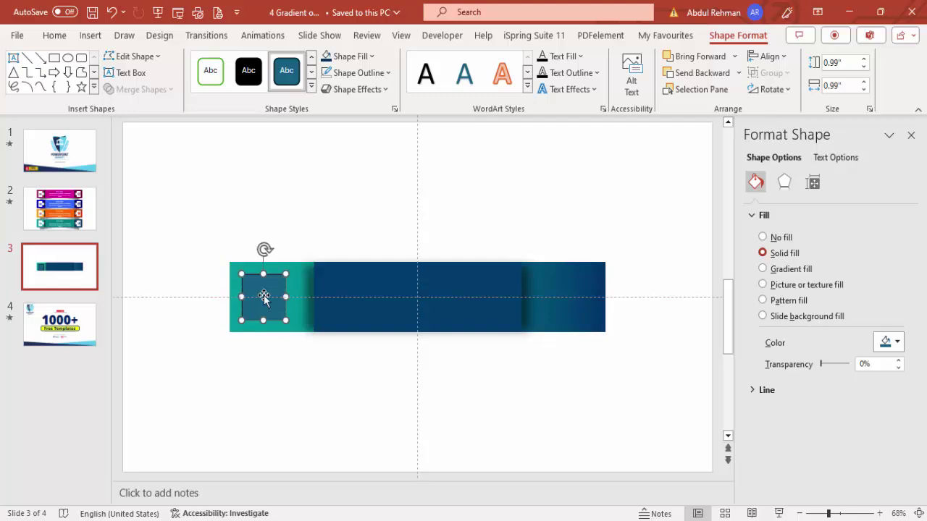
left_click(372, 72)
left_click(382, 266)
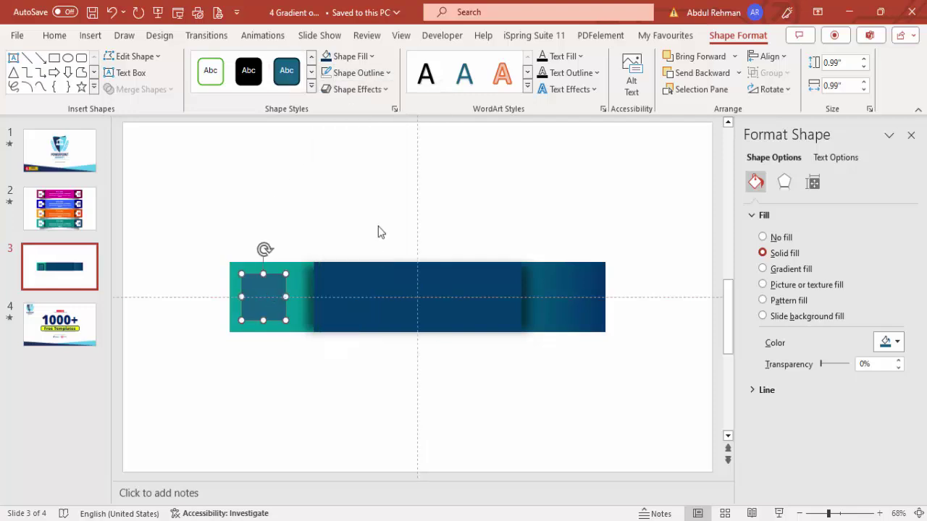
left_click(355, 58)
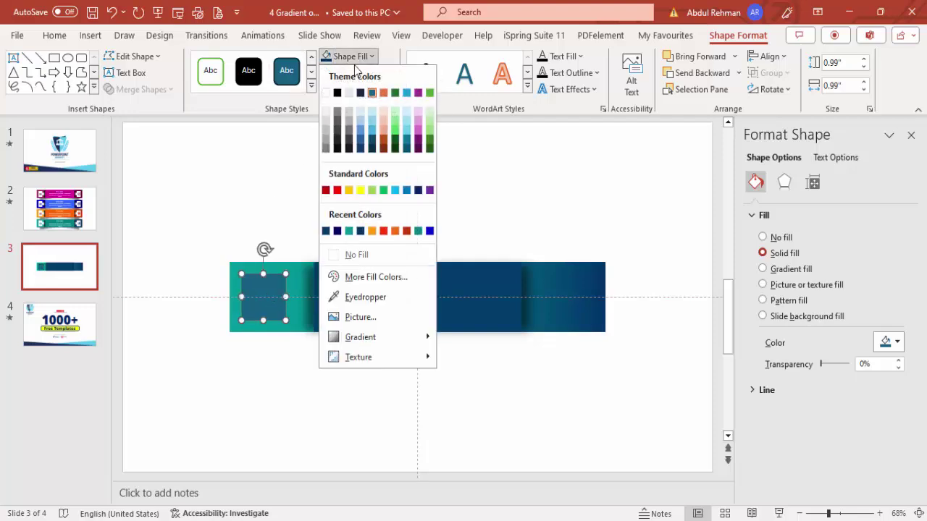
left_click(325, 92)
Step: Add a thin borderless rectangle right of the square, align their middles, and fill both white
left_click(93, 36)
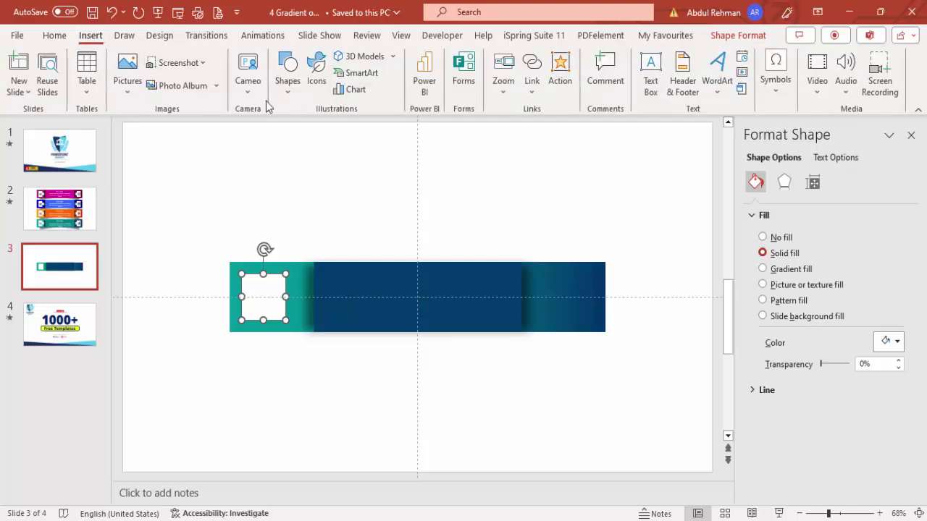
left_click(282, 94)
left_click(281, 227)
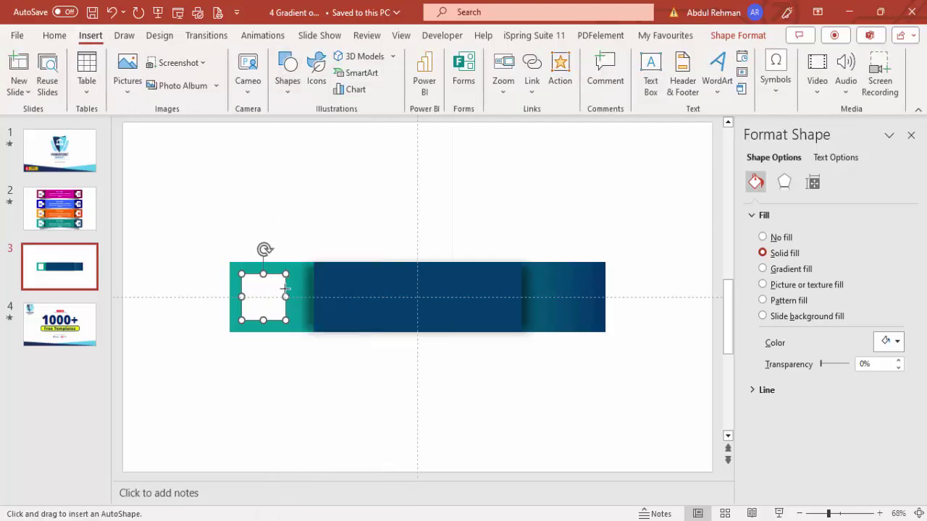
left_click_drag(287, 297, 356, 310)
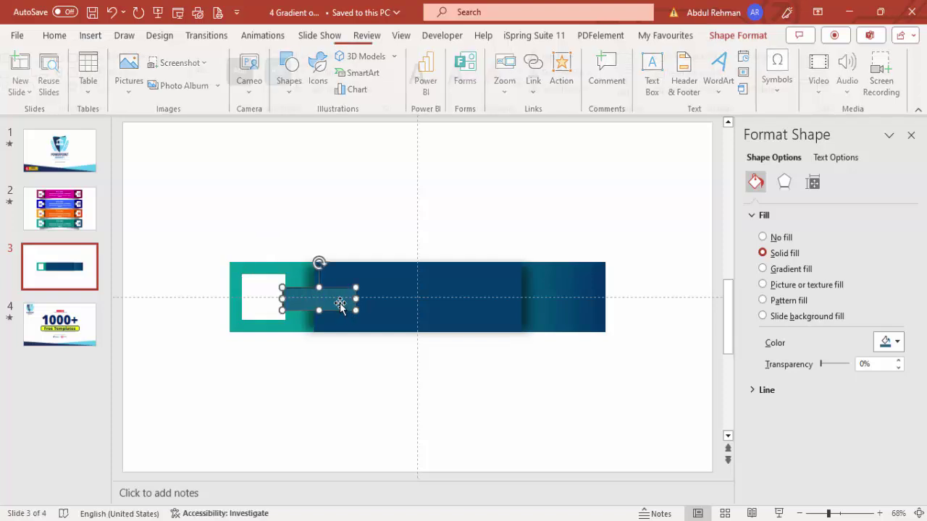
left_click(375, 73)
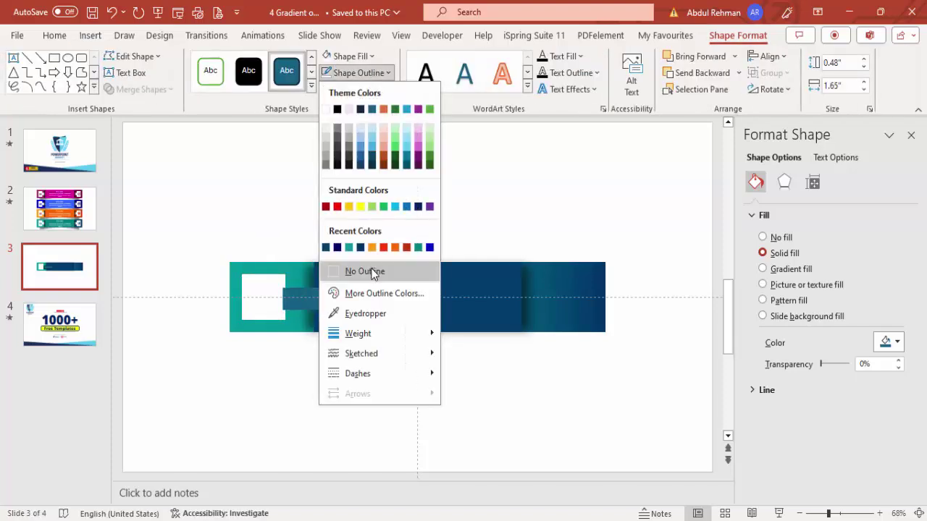
left_click(369, 271)
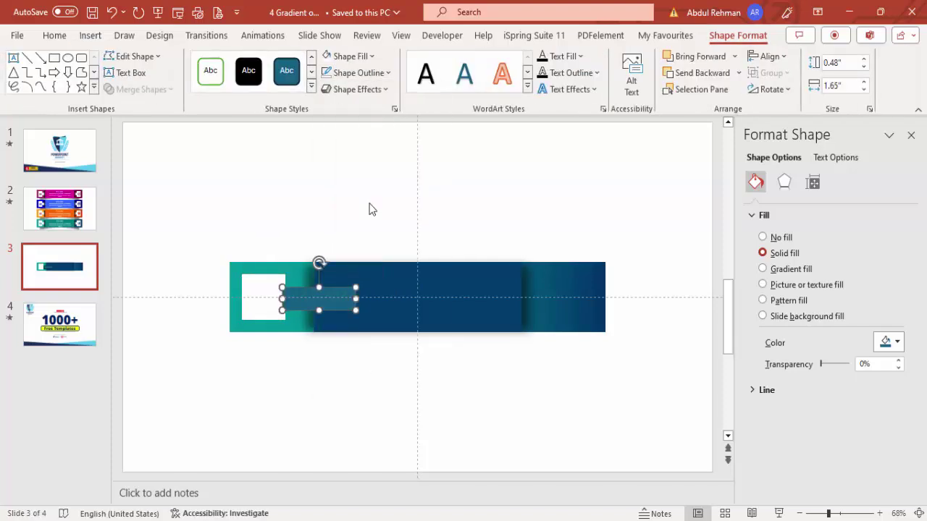
left_click(266, 289, "shift")
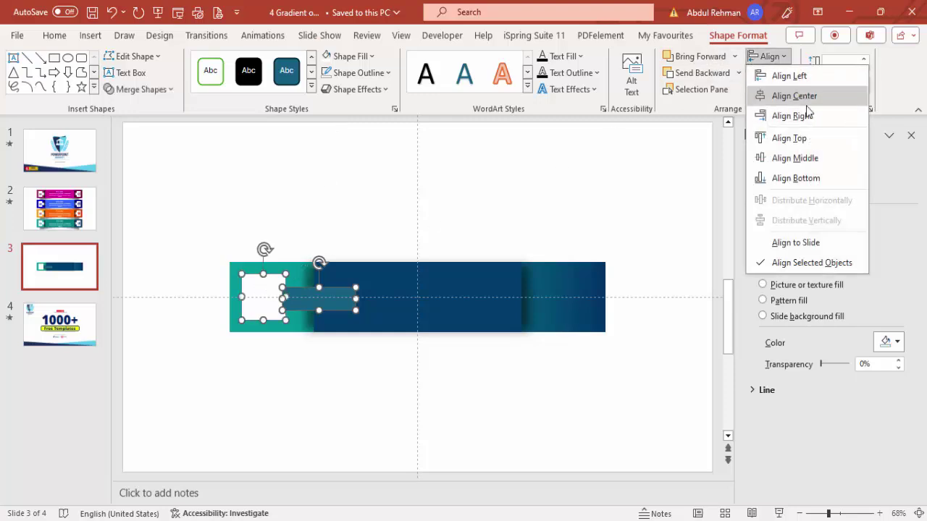
left_click(808, 160)
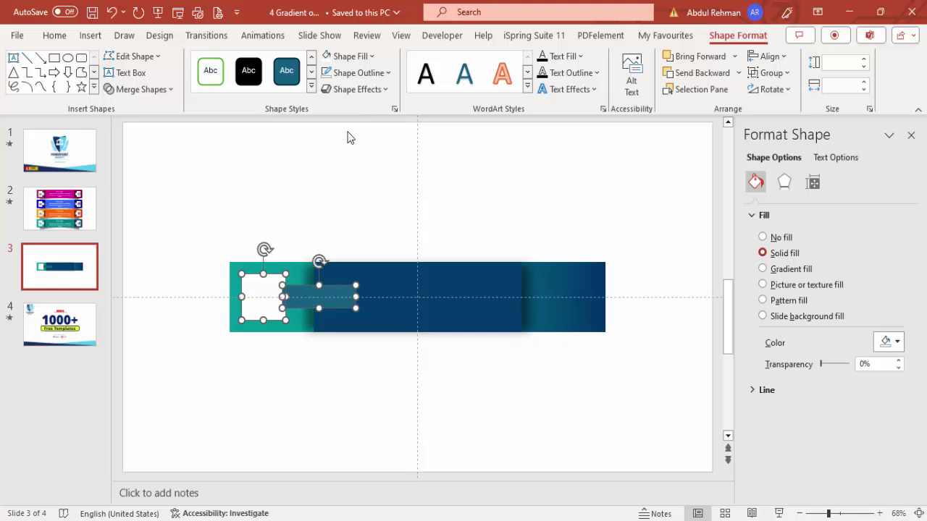
left_click(364, 55)
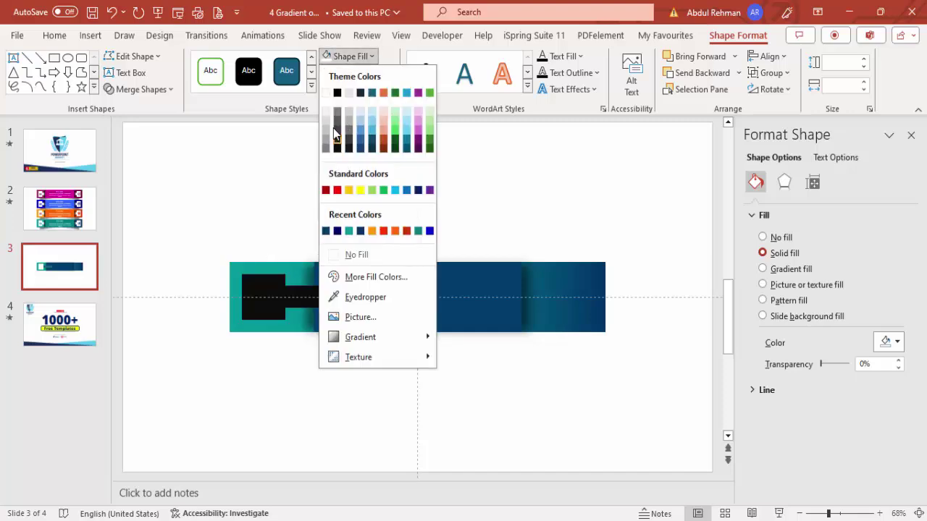
left_click(329, 94)
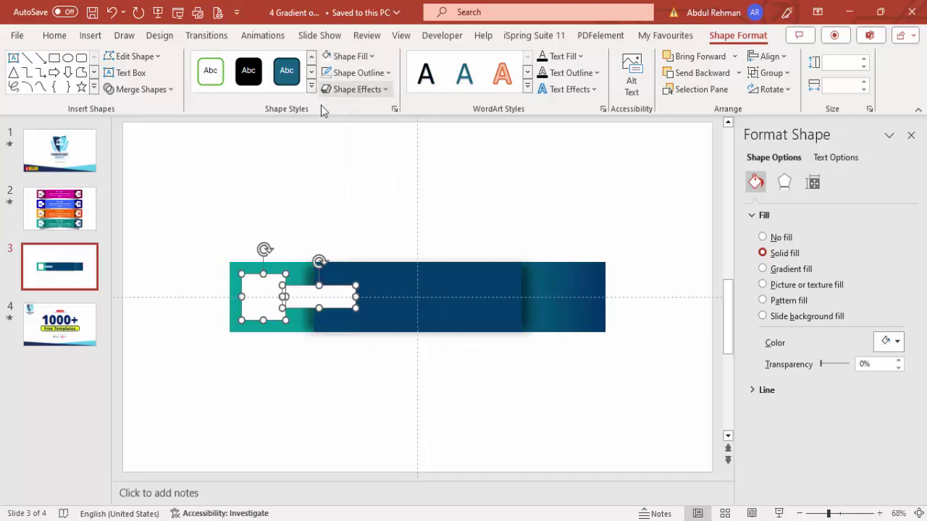
Step: Union the square and rectangle into one tab shape and send it behind the blue bar
right_click(270, 295)
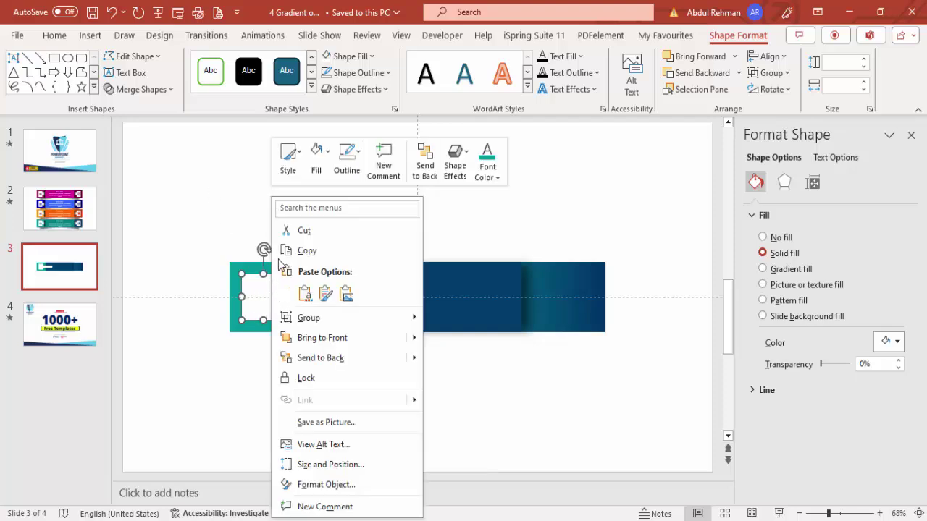
mouse_move(290, 318)
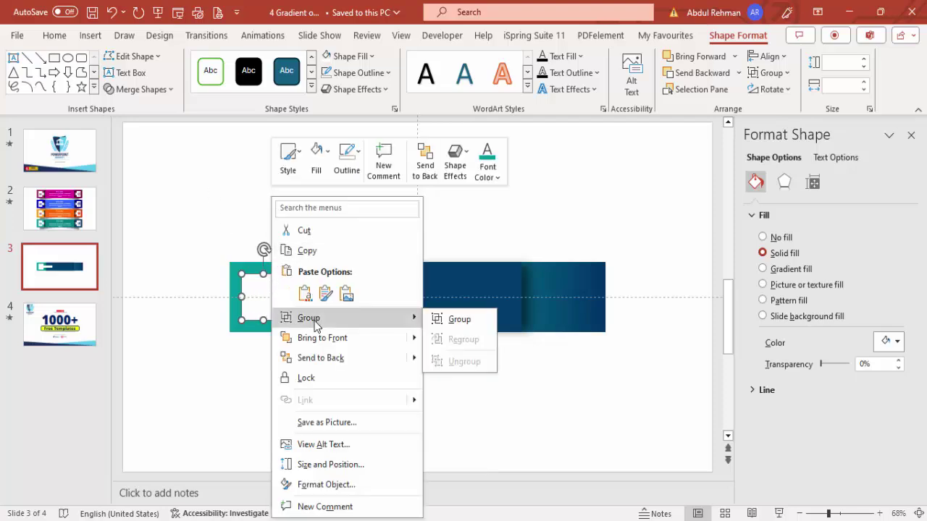
left_click(144, 90)
left_click(138, 110)
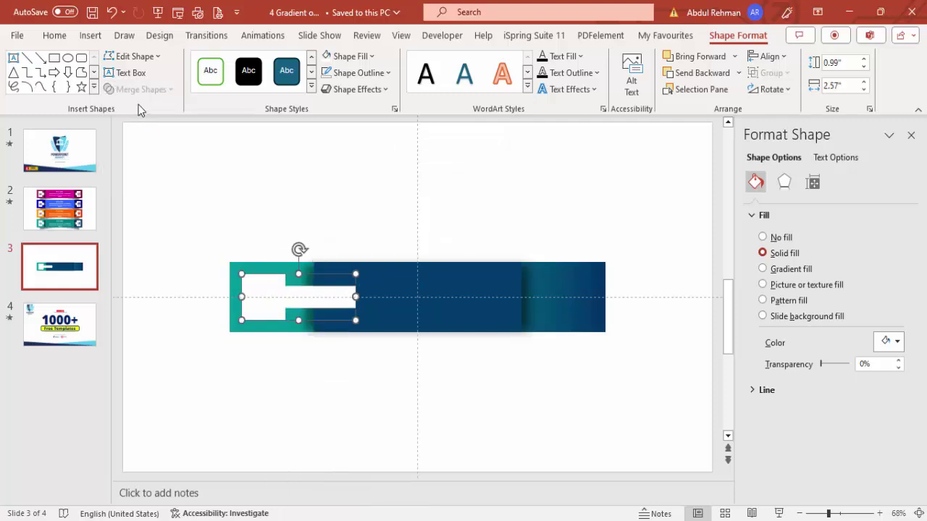
left_click(714, 81)
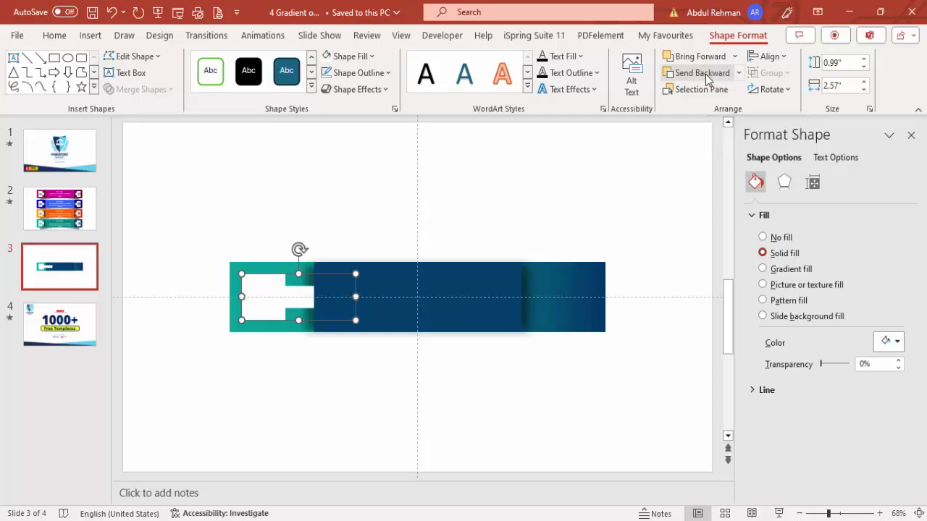
Step: Copy the tab to the banner's right end, flip it horizontally, and send it behind the bar
left_click_drag(260, 314, 481, 326)
left_click(772, 89)
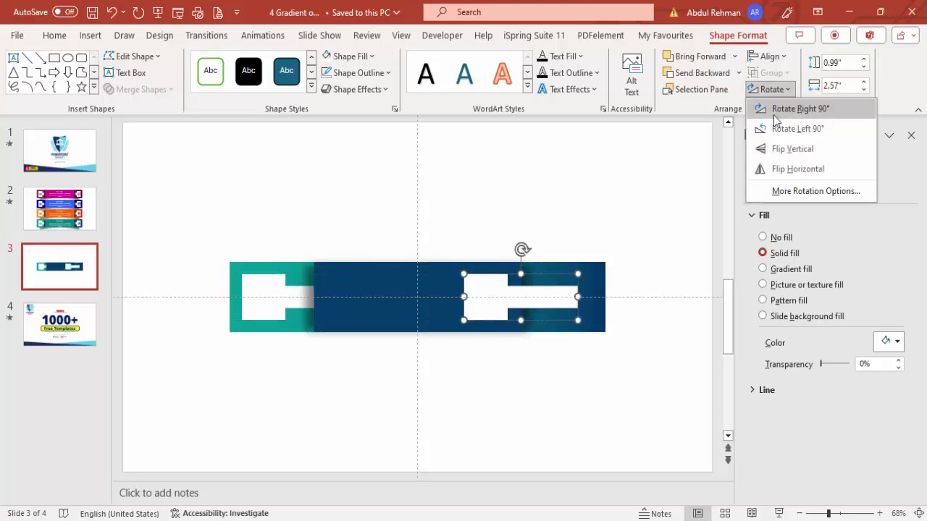
left_click(801, 169)
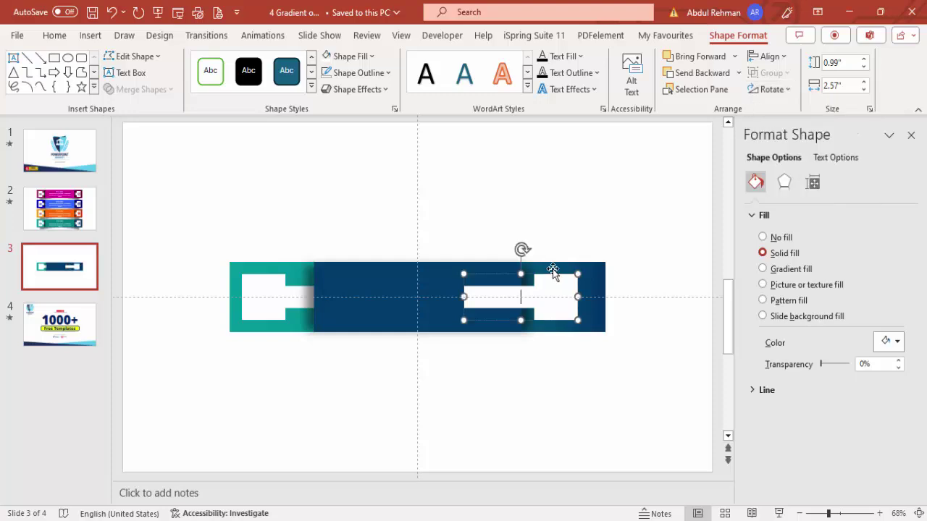
left_click(579, 272)
left_click_drag(592, 281, 603, 276)
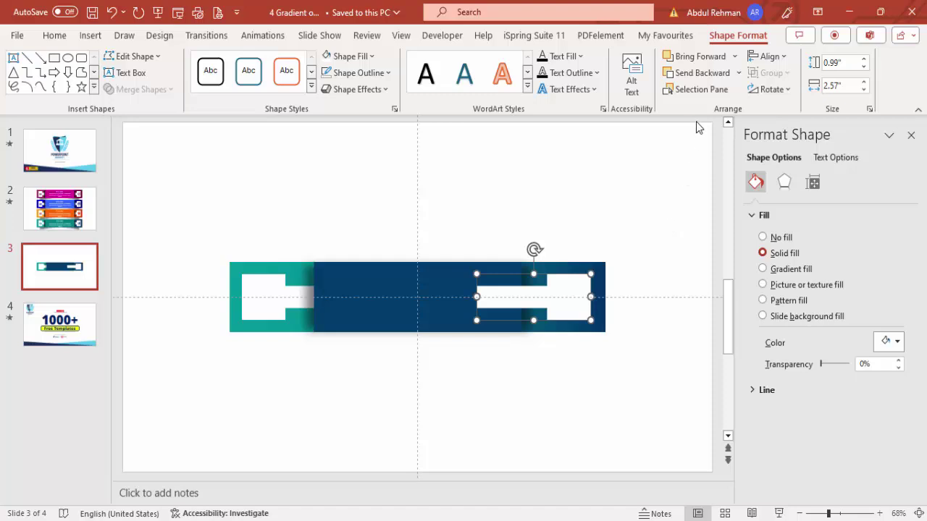
left_click(695, 72)
left_click(695, 72)
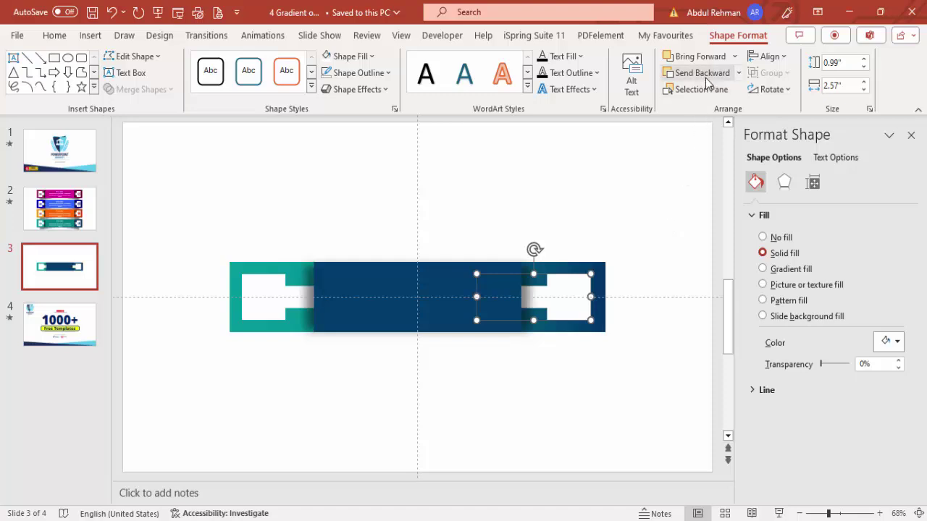
left_click(577, 192)
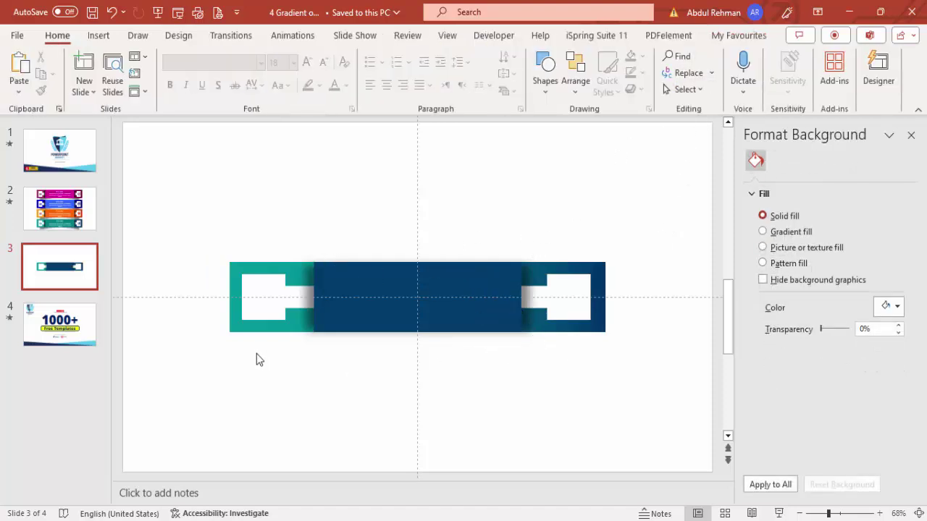
Step: Give both white tabs a bottom offset outer drop shadow
left_click(274, 293)
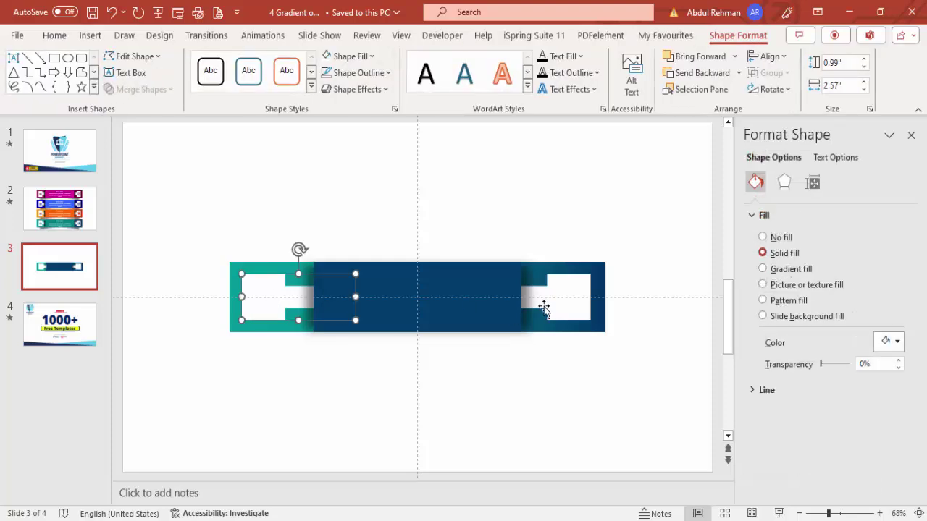
left_click(574, 292, "shift")
left_click(786, 183)
left_click(805, 215)
left_click(898, 235)
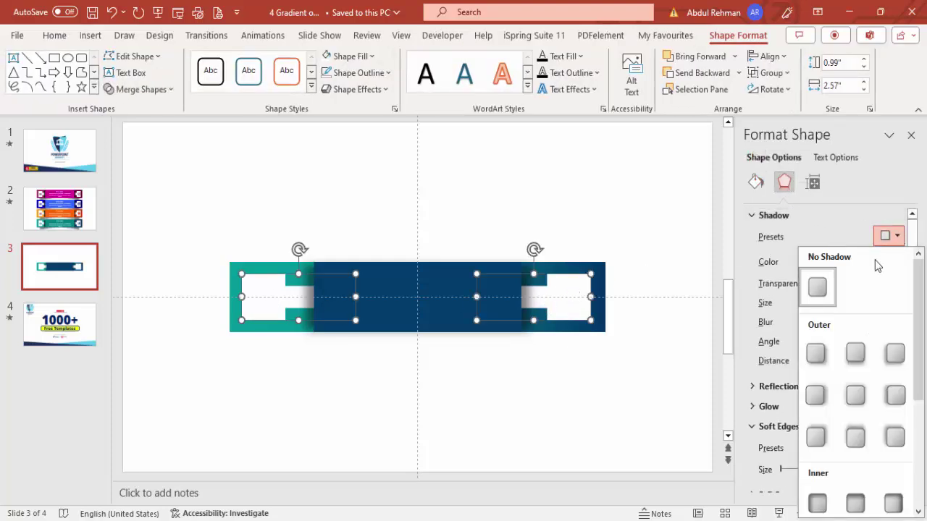
left_click(857, 357)
left_click(582, 373)
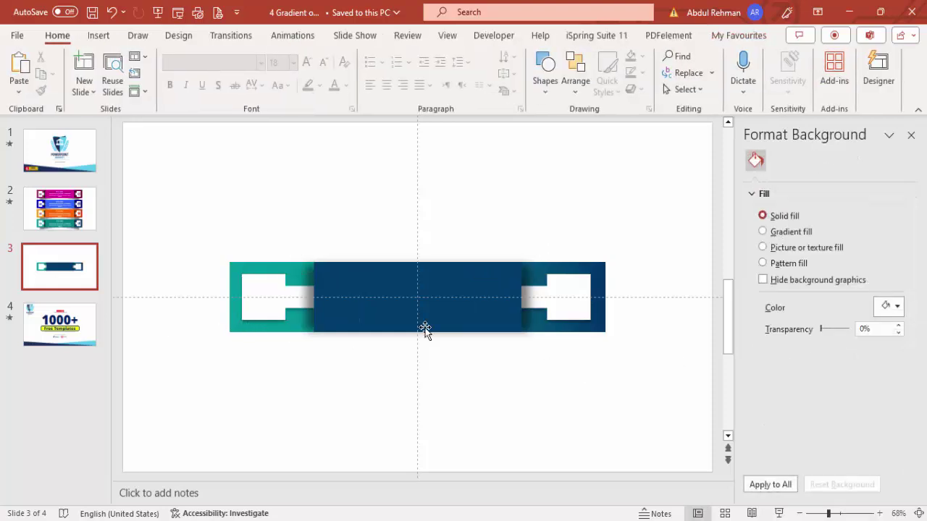
left_click(100, 38)
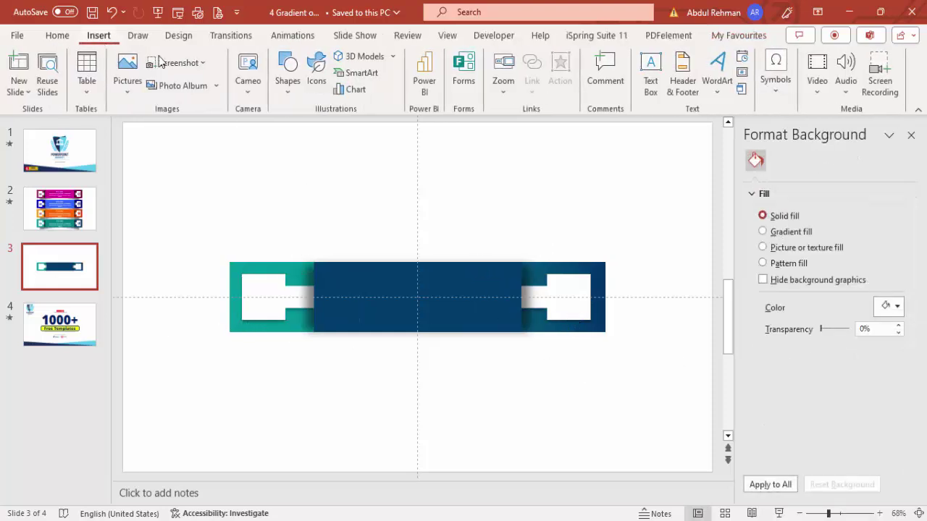
Step: Add a 'TITLE HERE' text box on the blue panel, coloured white, centred and bold
left_click(650, 73)
left_click_drag(370, 275, 485, 293)
type("TITLE HERE")
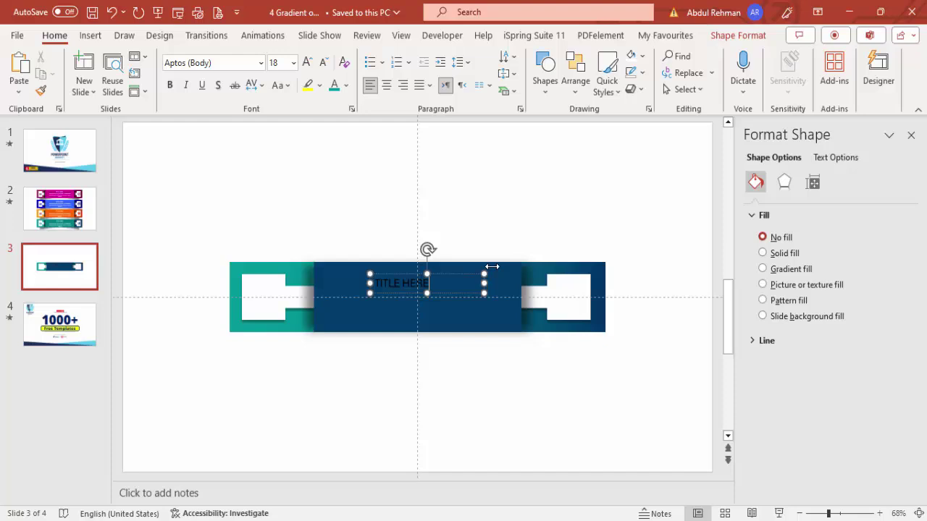
left_click(443, 275)
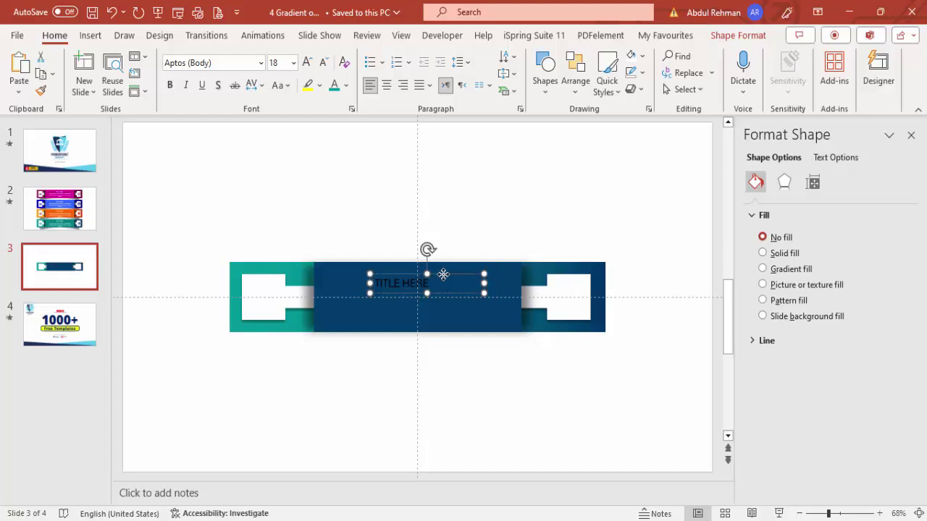
left_click(346, 85)
left_click(334, 123)
left_click(387, 86)
left_click_drag(439, 273, 433, 267)
left_click(170, 86)
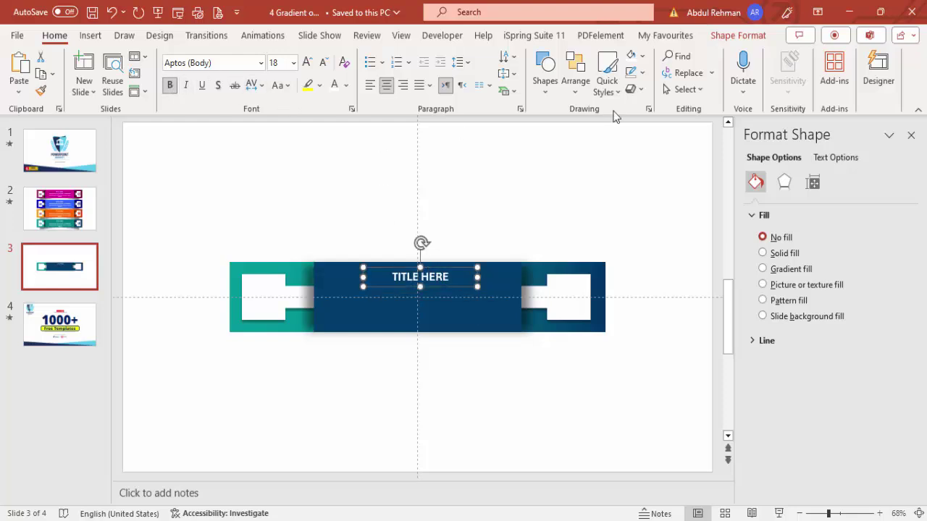
Step: Add a body text box below the title with a =lorem() paragraph trimmed of surplus sentences
left_click(90, 35)
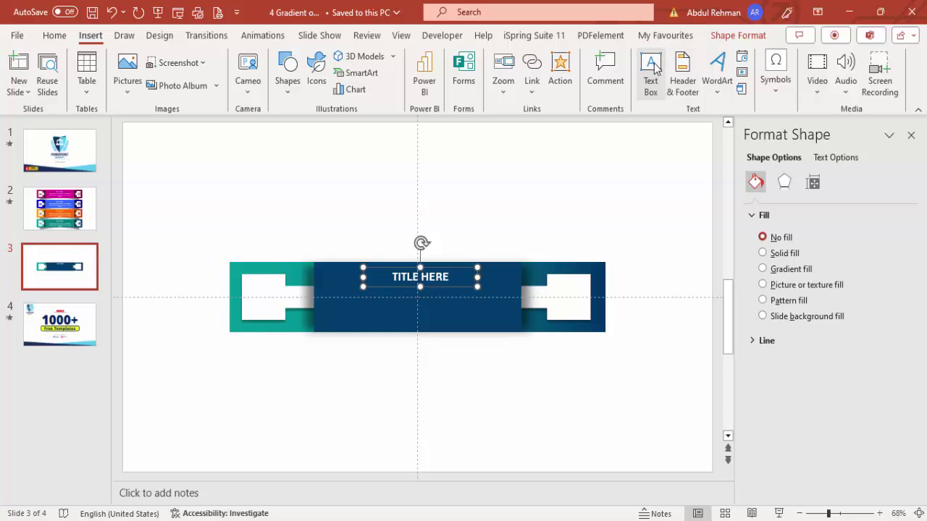
left_click(650, 78)
left_click_drag(334, 299, 499, 338)
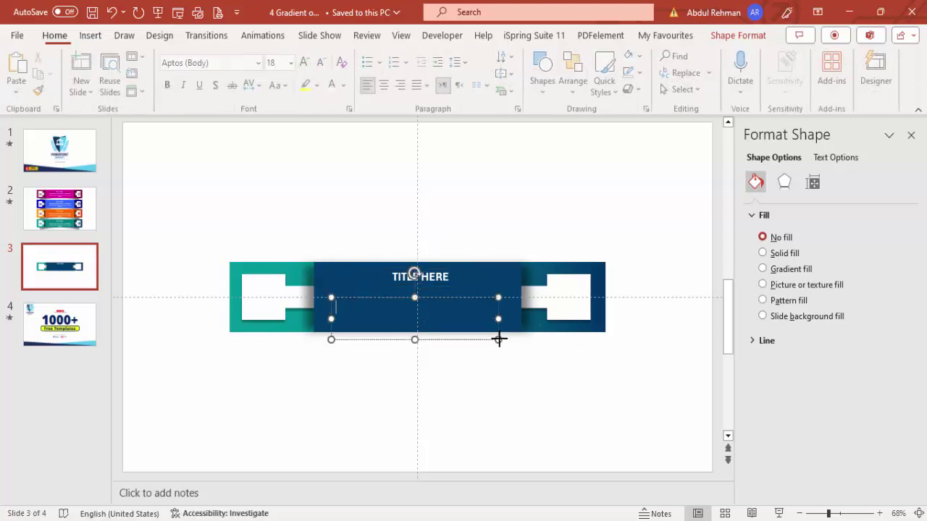
type("=lorem()")
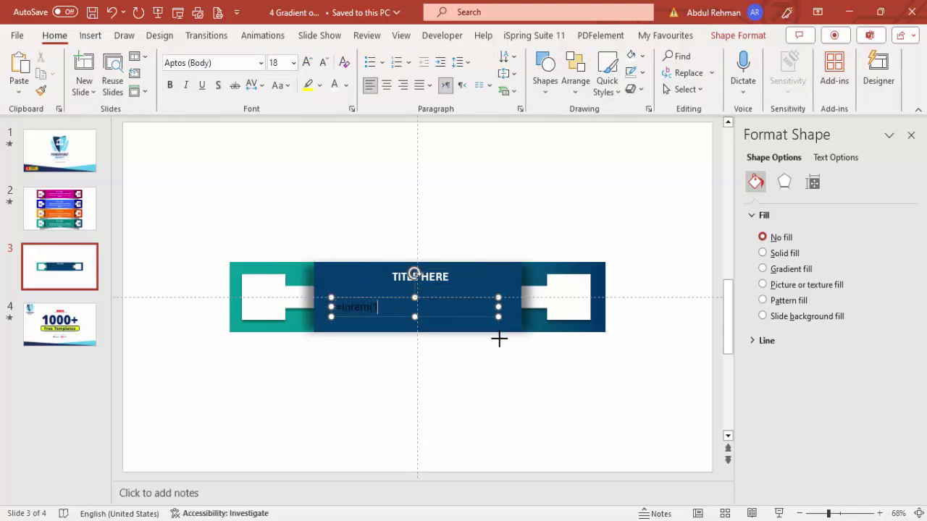
key("Return")
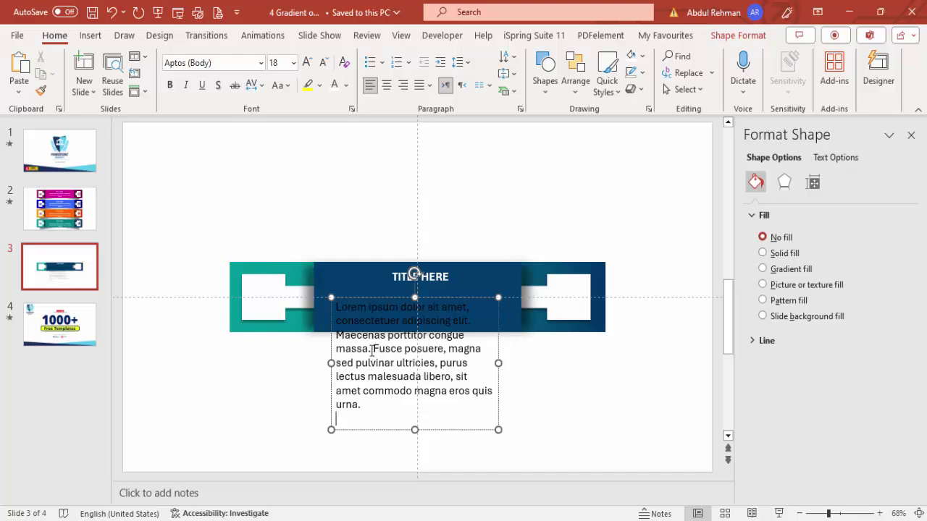
left_click_drag(393, 353, 651, 459)
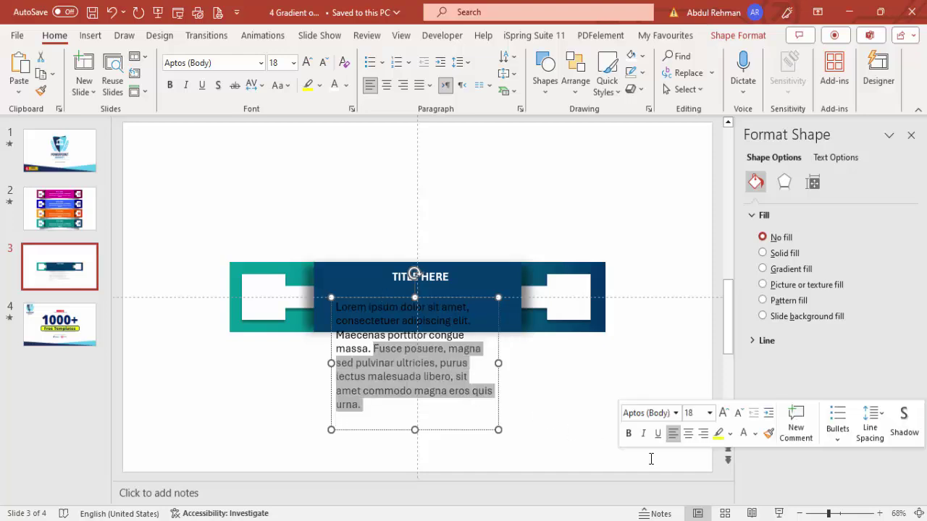
key("Delete")
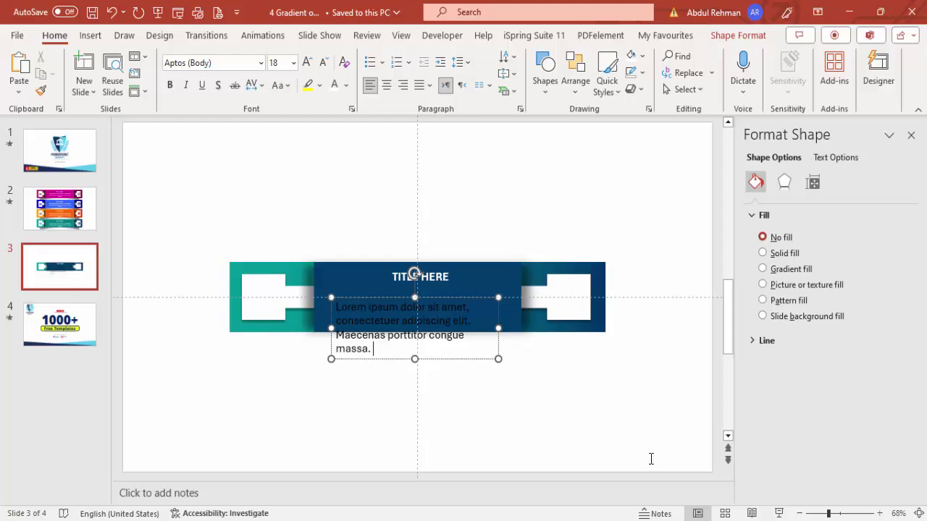
Step: Make the body text white, centred and 14 pt, move it under the title, and group both
left_click(334, 85)
left_click(387, 86)
left_click(323, 63)
left_click(323, 63)
left_click_drag(443, 296, 448, 287)
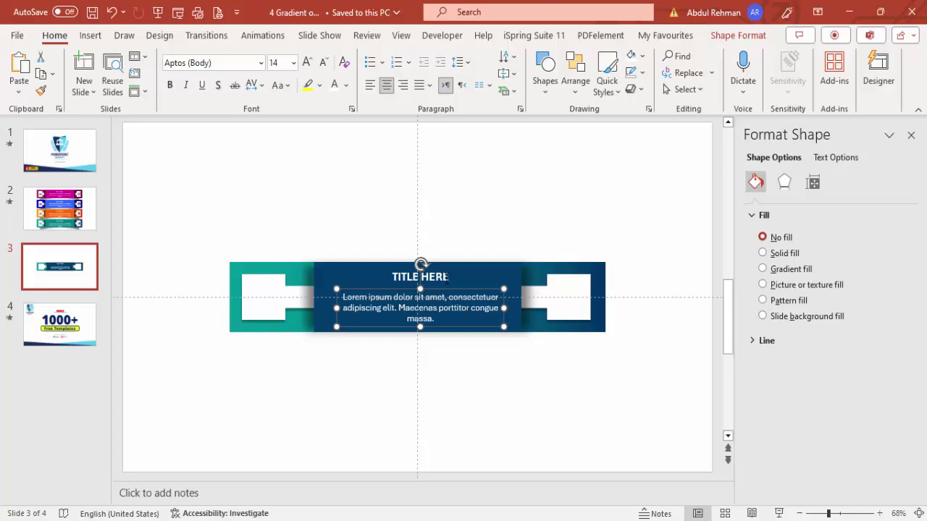
left_click(447, 276, "shift")
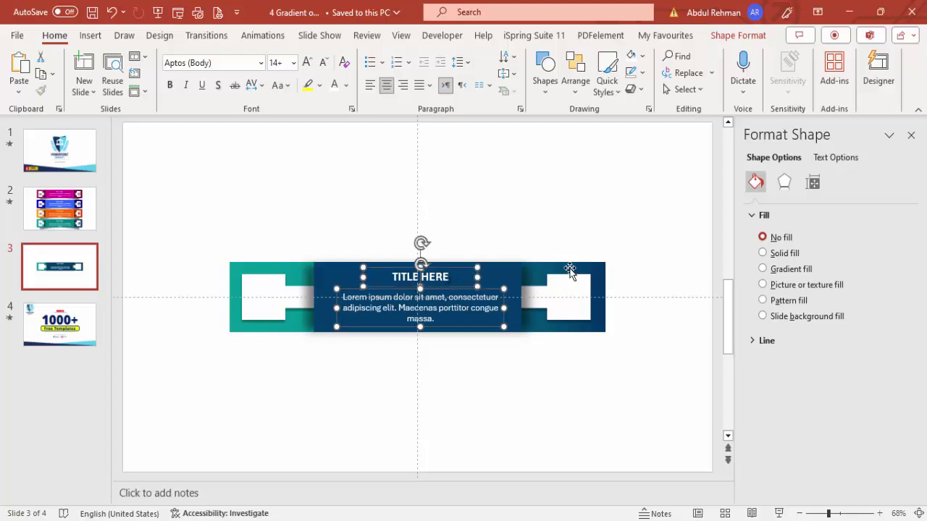
key("Tab")
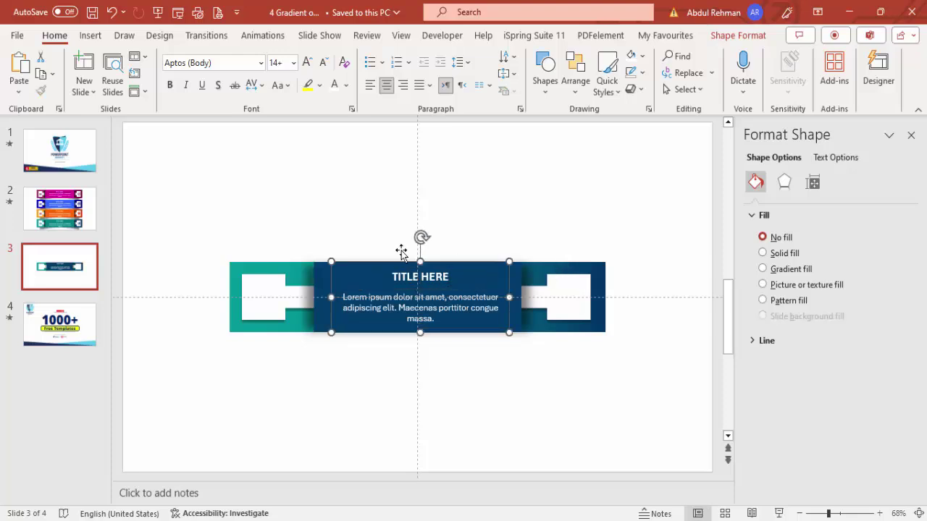
left_click(90, 35)
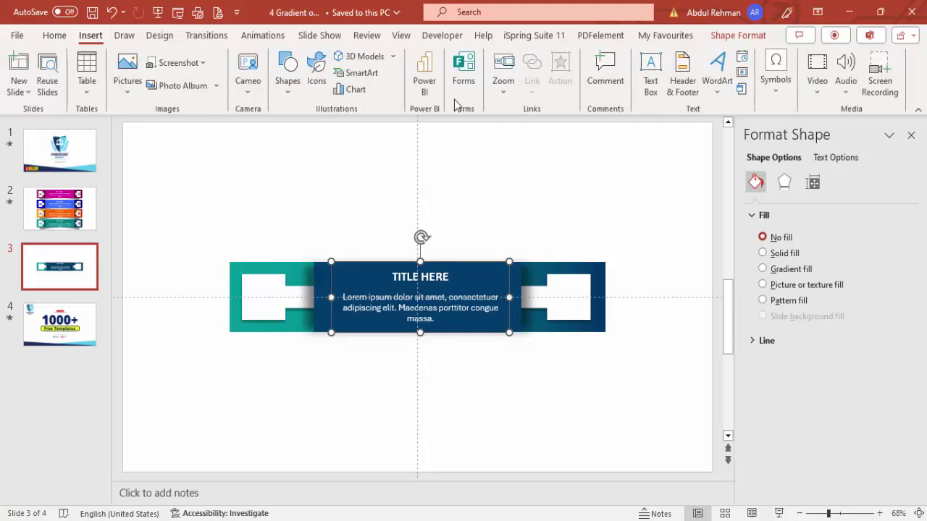
Step: Add a '01' text box in the left white square at 40 pt, widened to one line
left_click(651, 67)
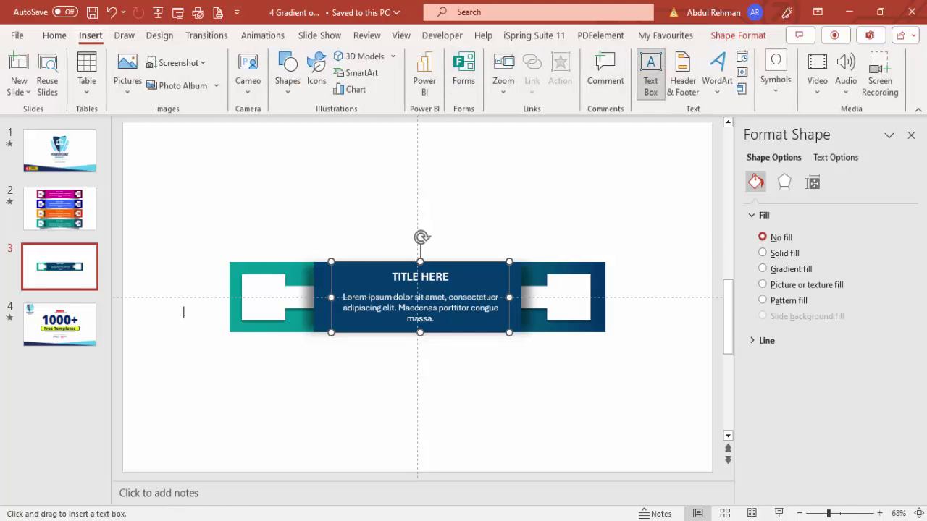
left_click_drag(256, 289, 287, 314)
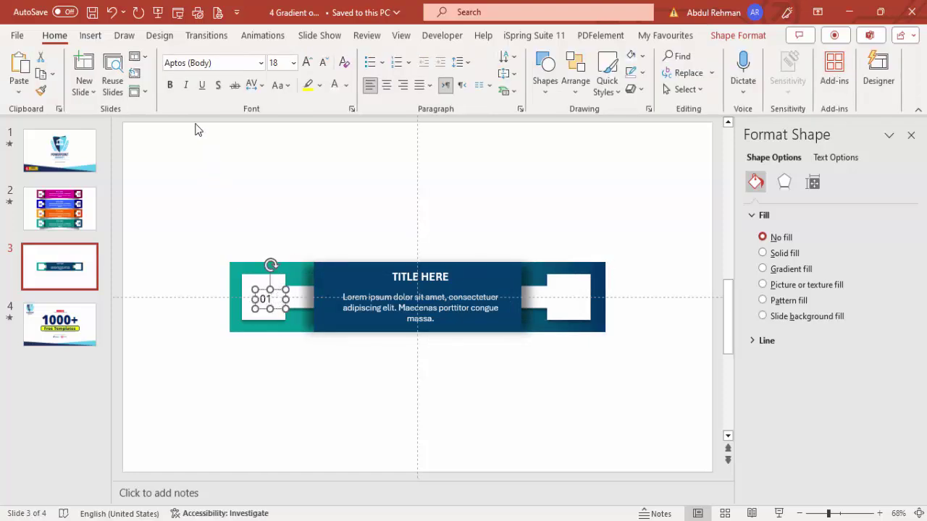
left_click(307, 62)
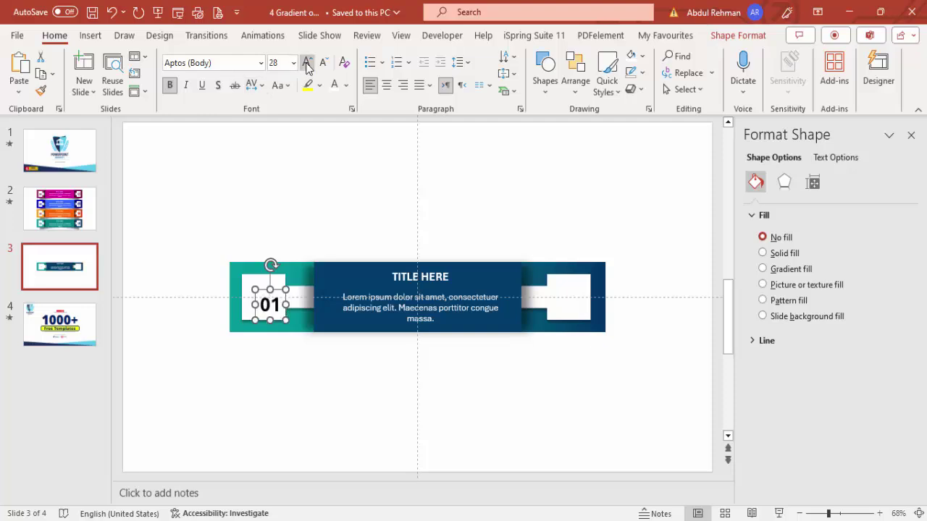
left_click(307, 62)
left_click(307, 62)
left_click(307, 62)
left_click(307, 63)
left_click(307, 62)
left_click_drag(286, 323, 296, 324)
Step: Centre the 01 text and colour it teal
left_click(386, 85)
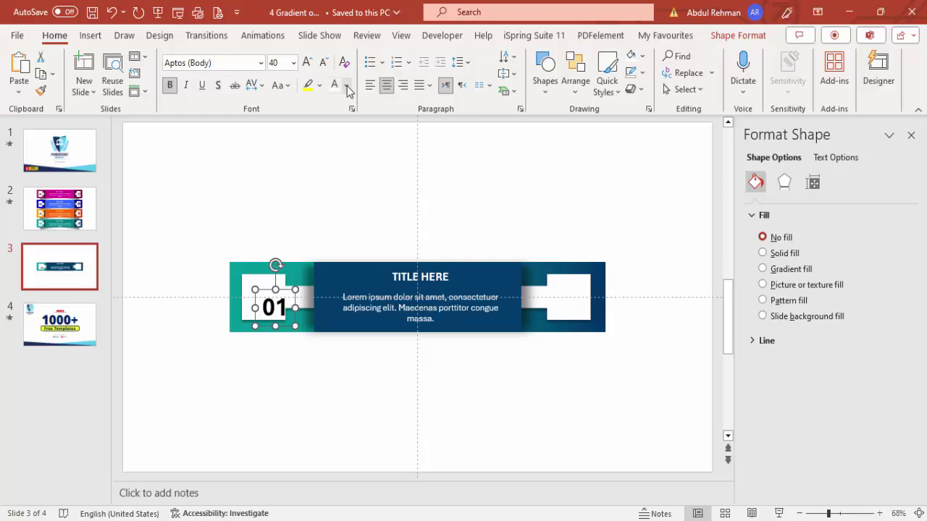
left_click(346, 84)
left_click(335, 261)
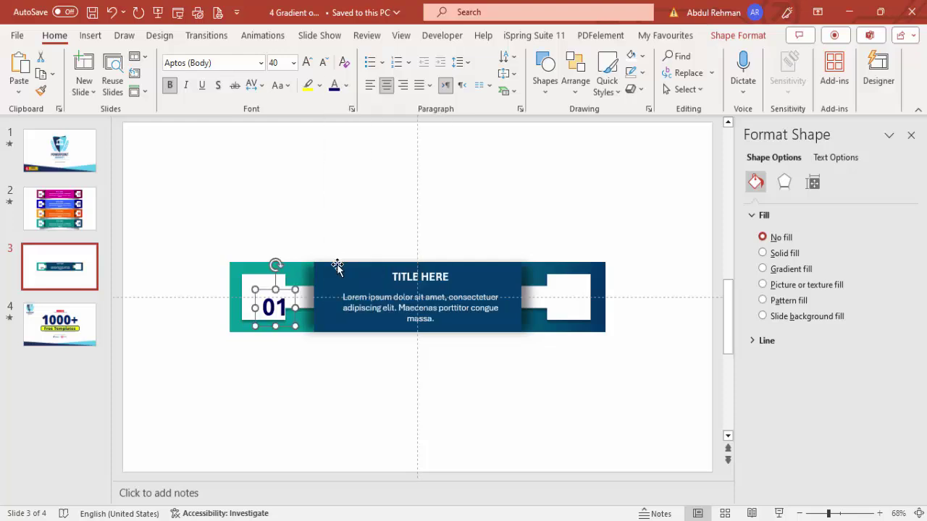
left_click(347, 84)
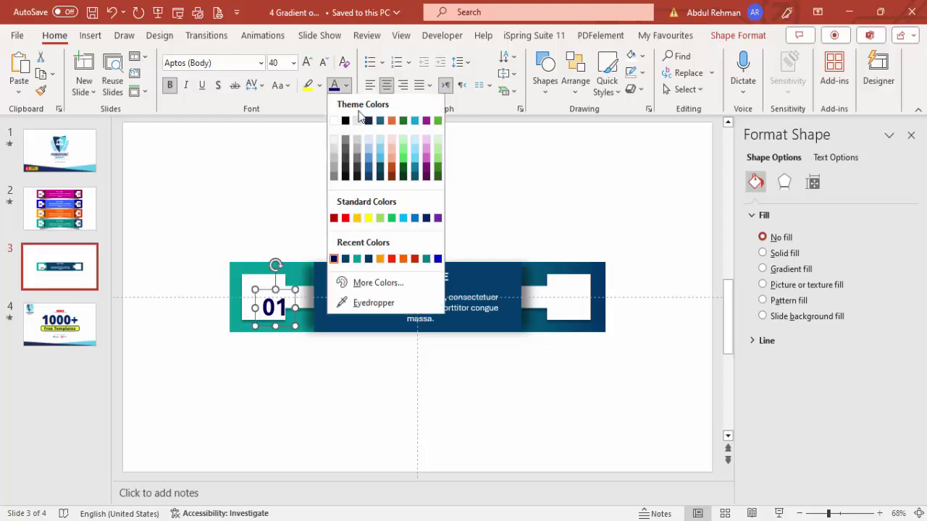
left_click(357, 261)
Step: Nudge the 01 box slightly left, then browse the stock Icons library down to the bar-chart icons
key("Escape")
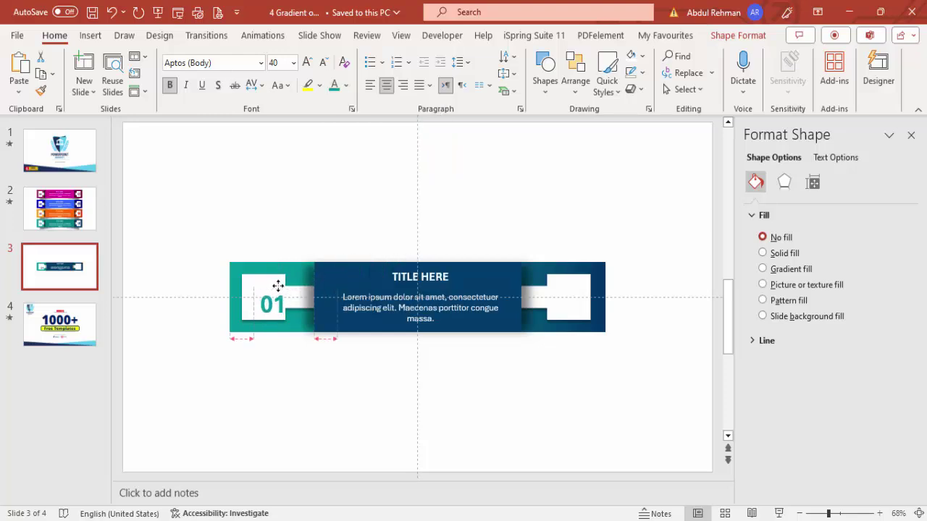
left_click_drag(273, 280, 272, 280)
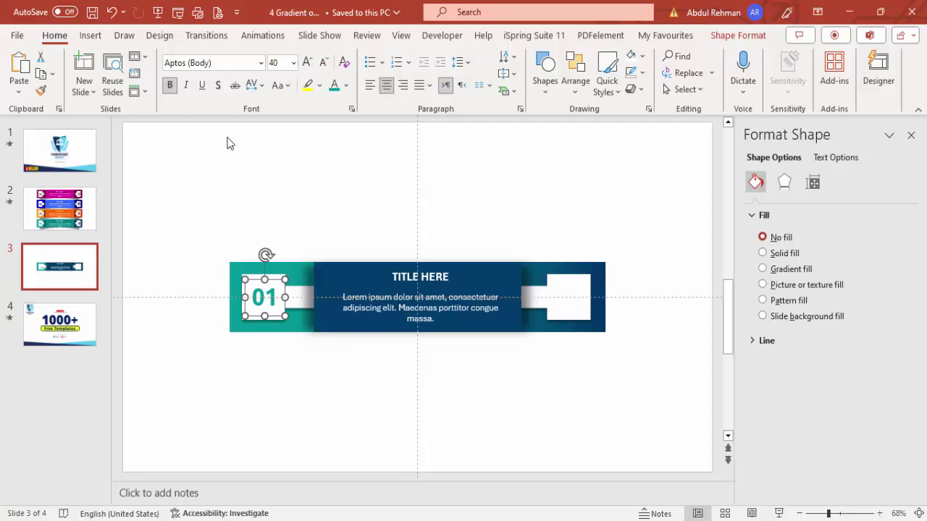
left_click(90, 35)
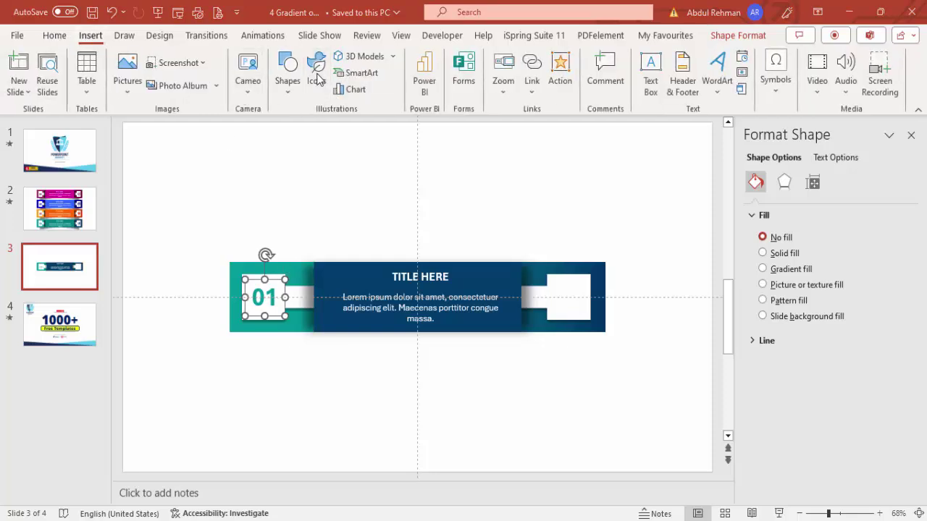
left_click(316, 69)
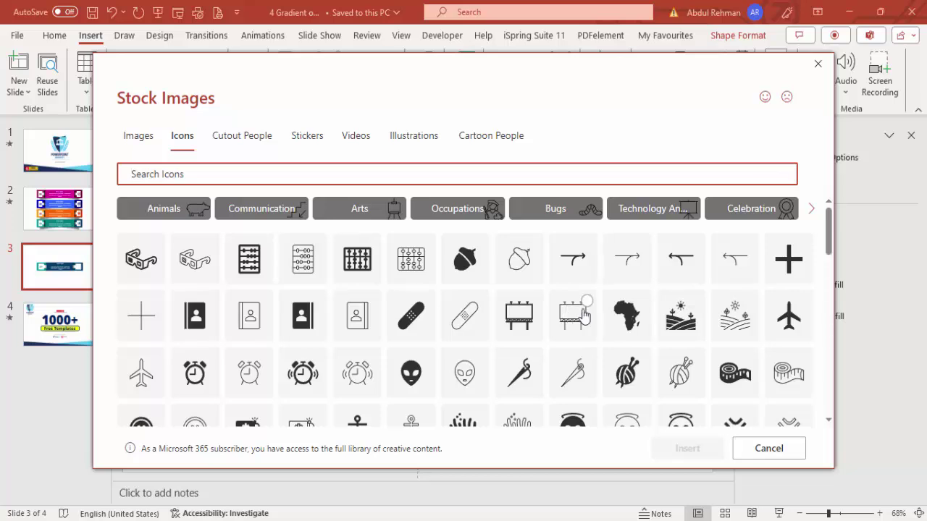
scroll(645, 371, "down", 3)
scroll(648, 371, "down", 15)
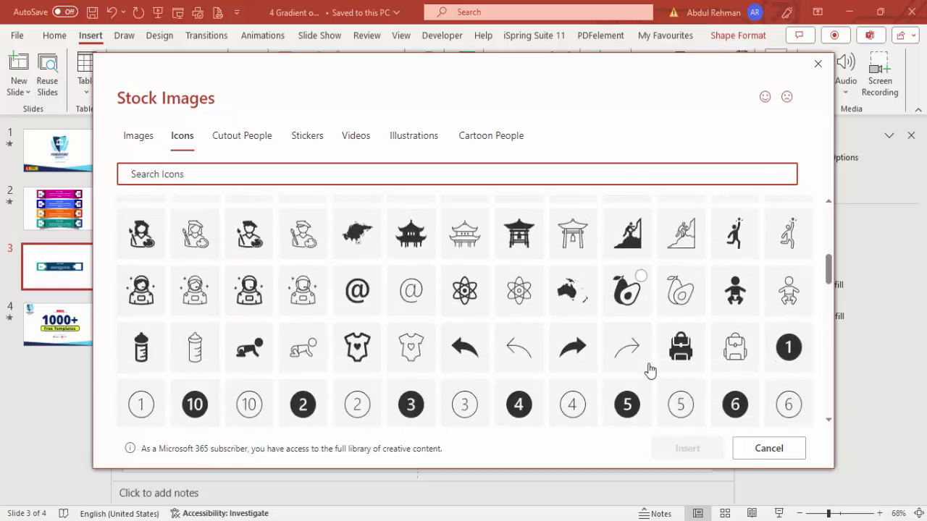
scroll(650, 370, "down", 2)
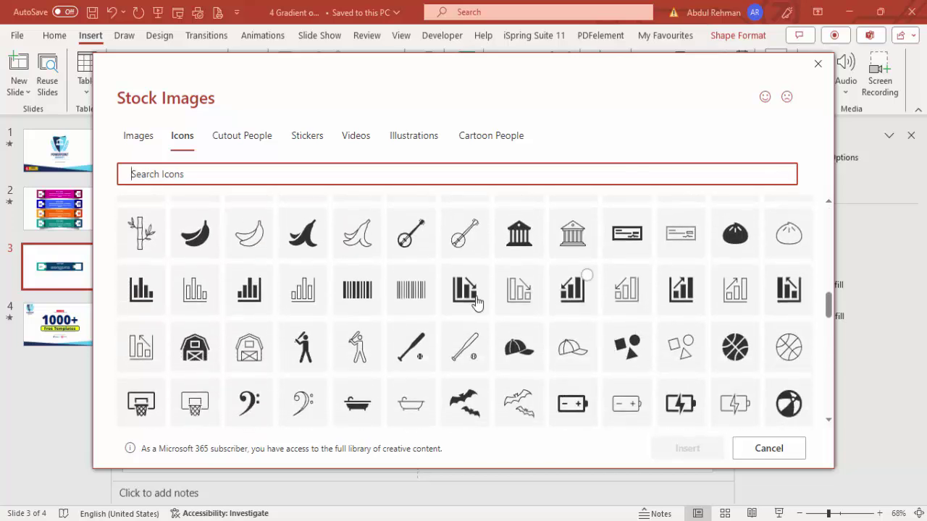
Step: Insert the bar-chart icon and move it into the right white square
left_click(681, 290)
left_click(687, 448)
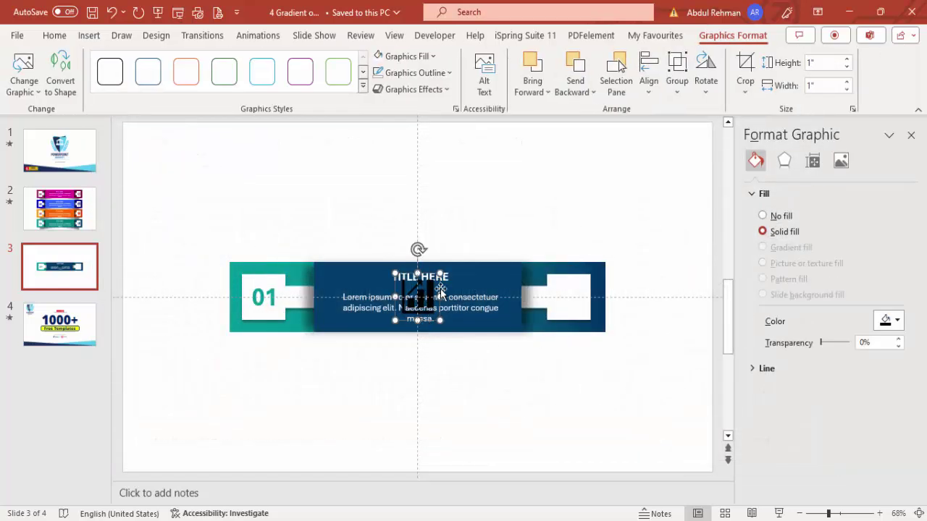
left_click_drag(443, 289, 593, 294)
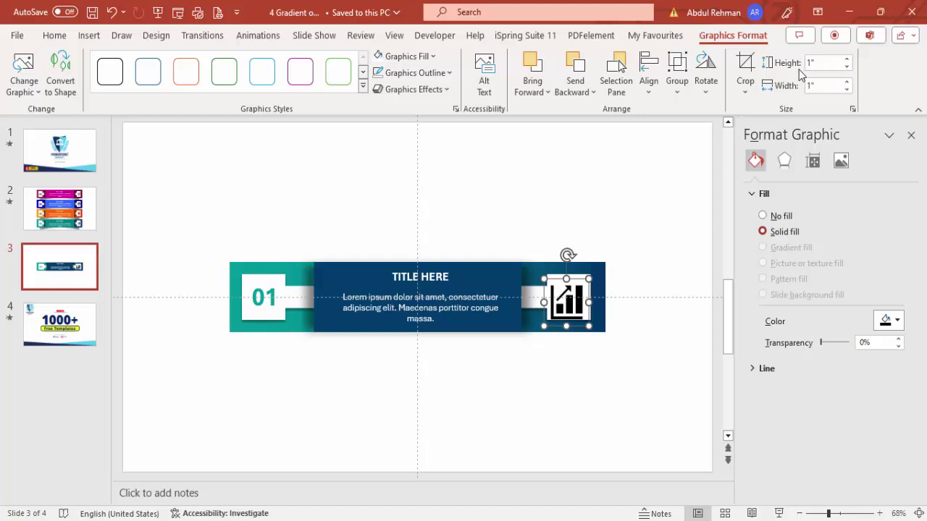
Step: Set the icon height to 0.6", fill it dark blue and centre it in the square
left_click(829, 63)
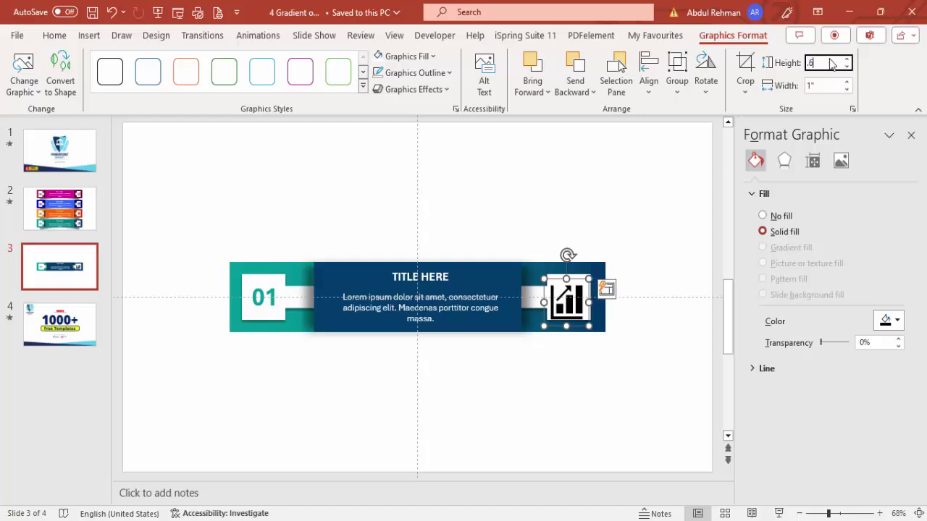
type(".6")
key("Return")
left_click(433, 57)
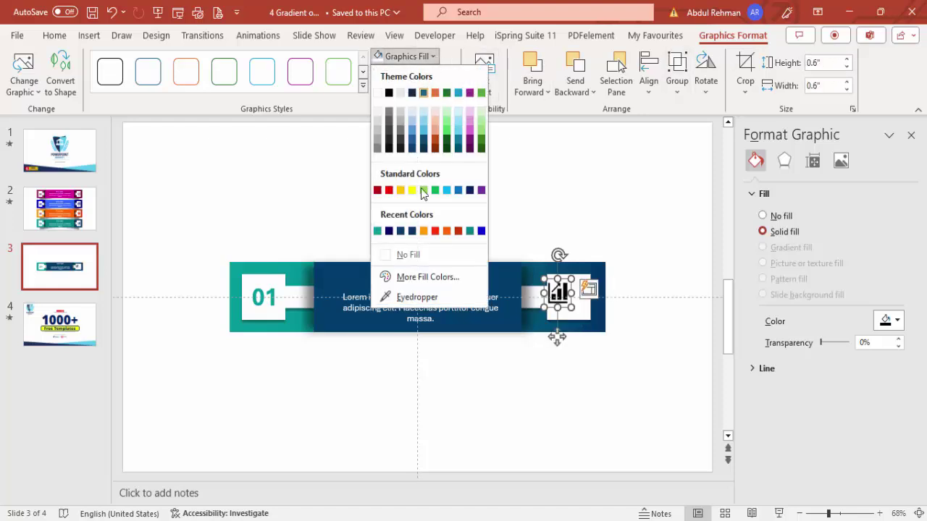
left_click(400, 230)
left_click_drag(552, 332, 567, 340)
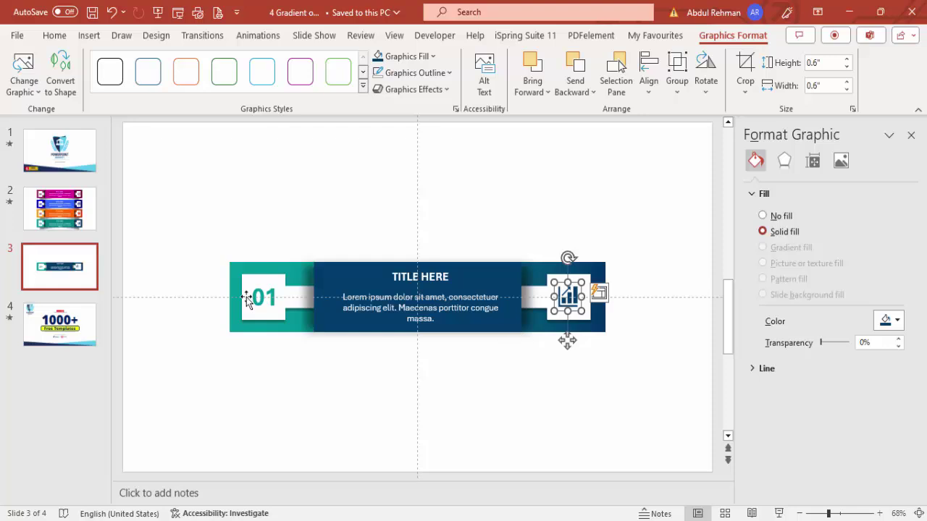
left_click(264, 297)
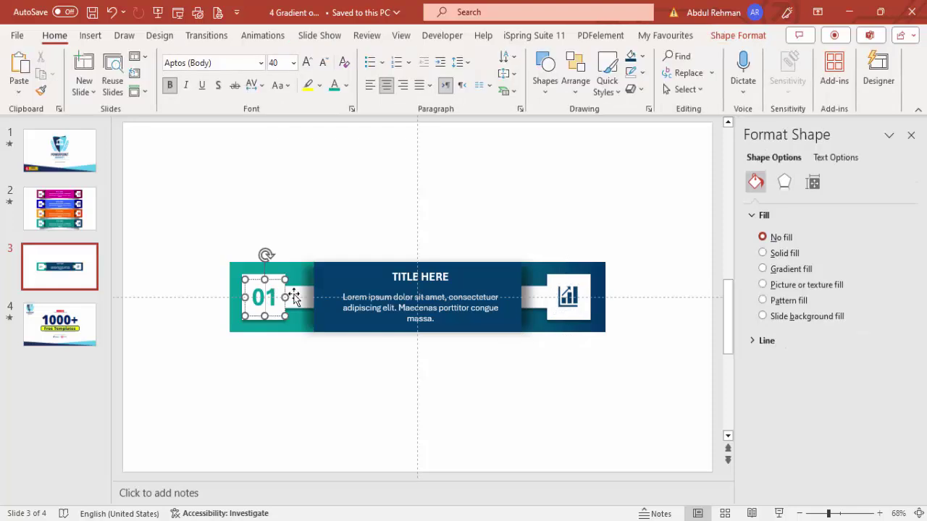
Step: Select the white connector strips behind the 01 number and the chart icon
left_click(298, 296, "shift")
left_click(585, 275)
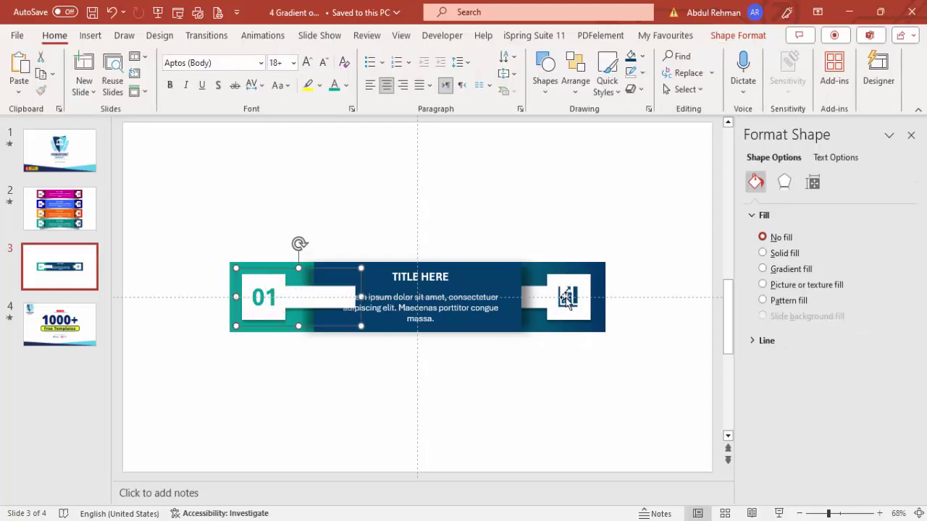
left_click(586, 288)
left_click(506, 297, "shift")
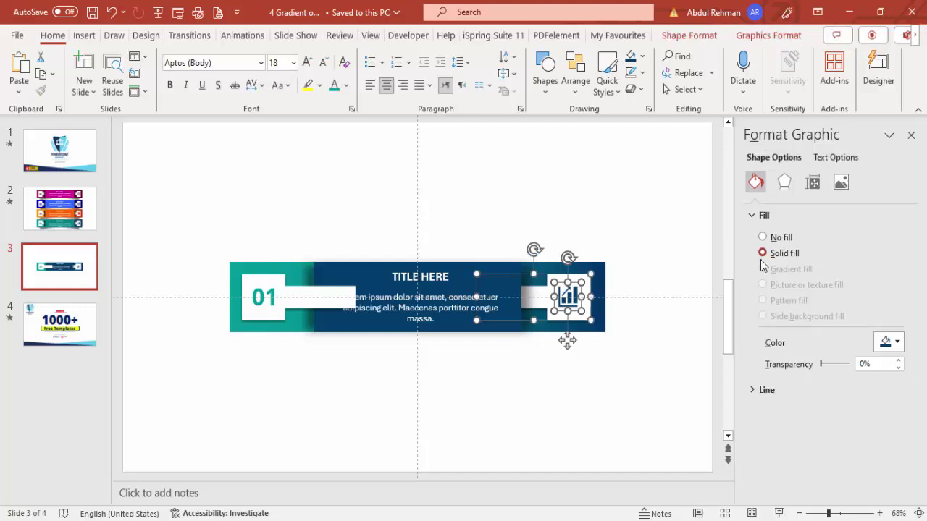
left_click(761, 255)
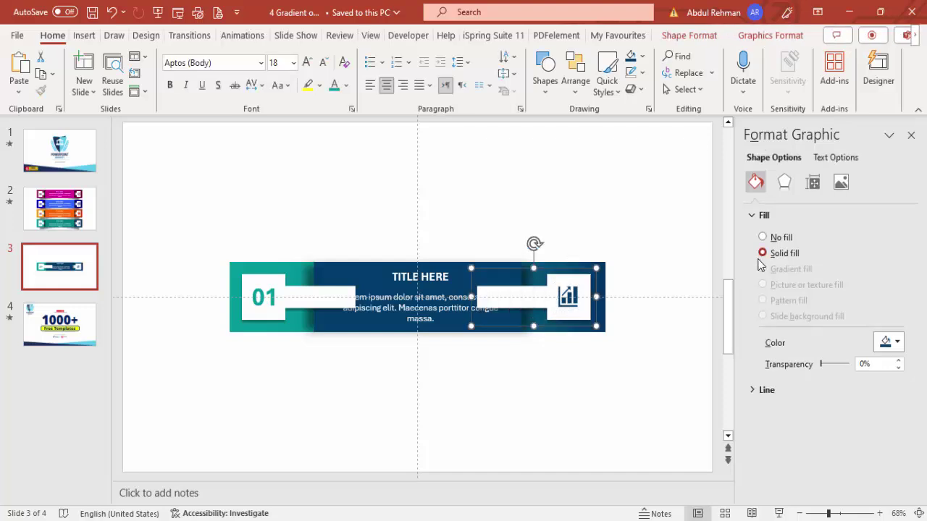
left_click(273, 287, "shift")
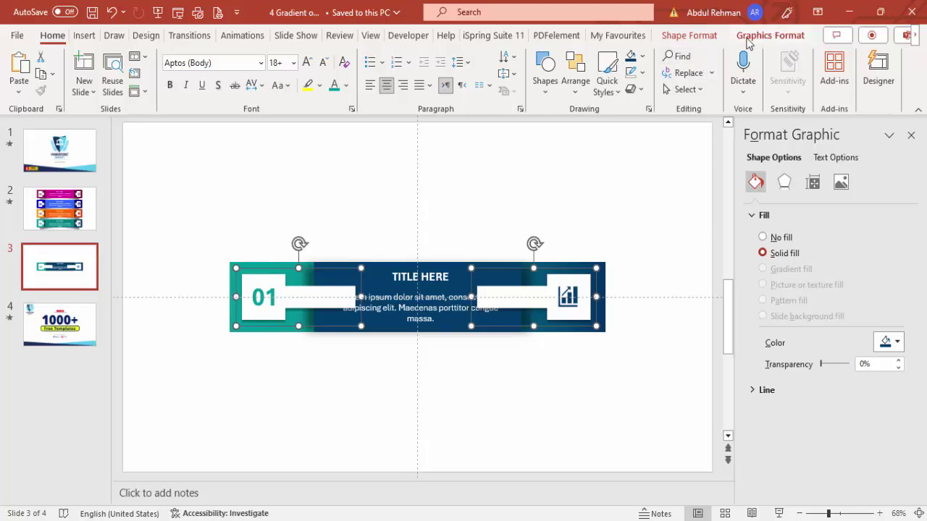
Step: Send the strips backward two layers so they sit behind the dark middle box
left_click(690, 36)
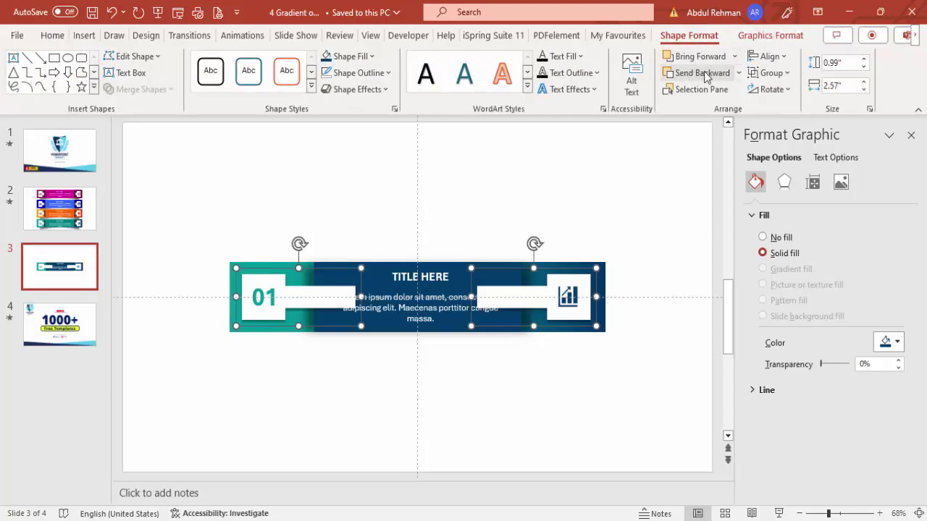
left_click(705, 71)
left_click(704, 71)
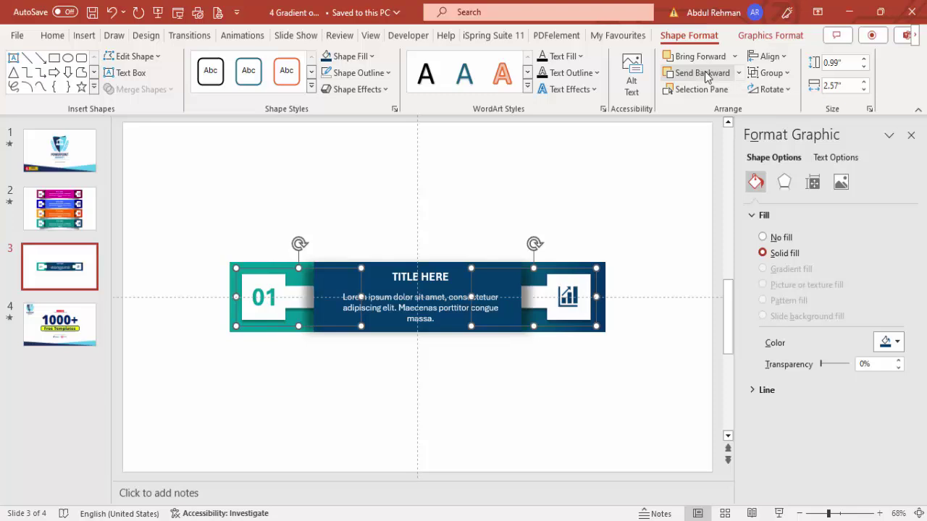
left_click(620, 197)
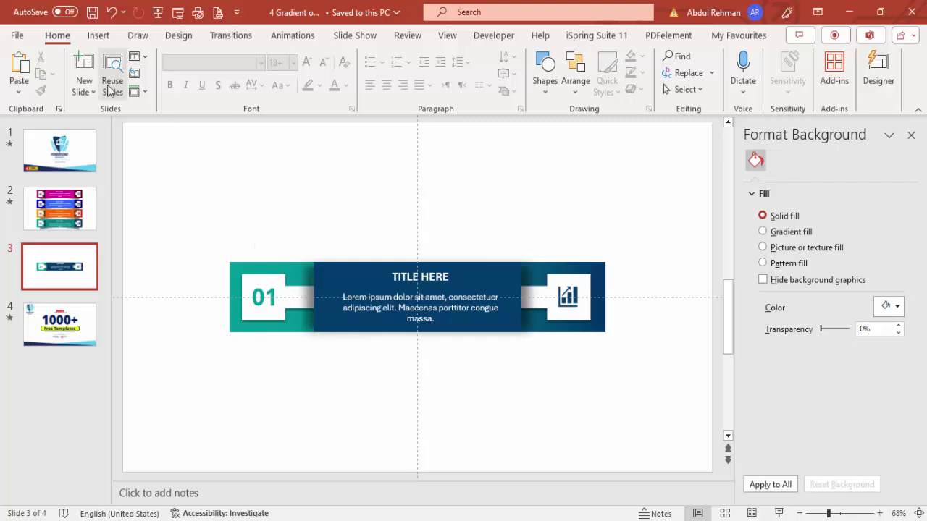
Step: Draw a rectangle above the banner
left_click(98, 38)
left_click(290, 94)
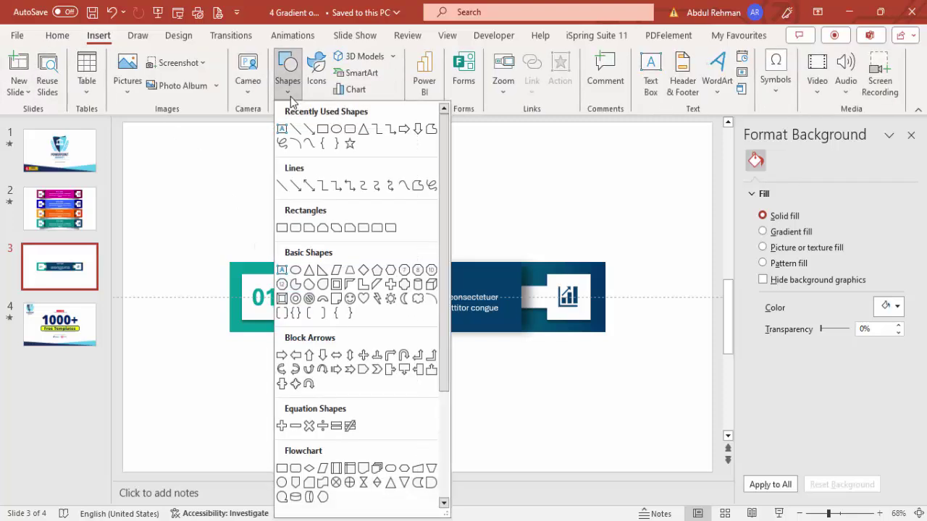
left_click(282, 228)
left_click_drag(236, 198, 466, 241)
Step: Copy the middle box's blurred formatting onto the new rectangle with Format Painter
left_click(320, 269)
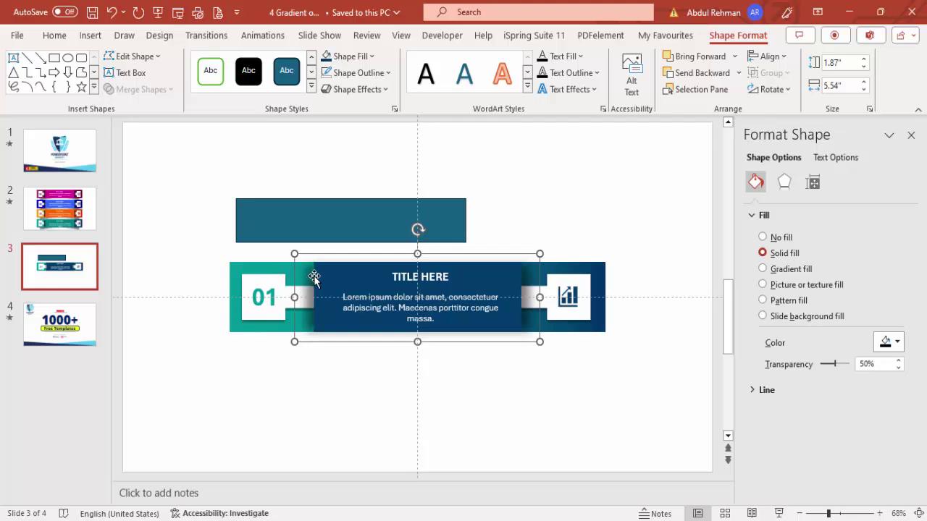
left_click(52, 36)
left_click(42, 92)
left_click(334, 205)
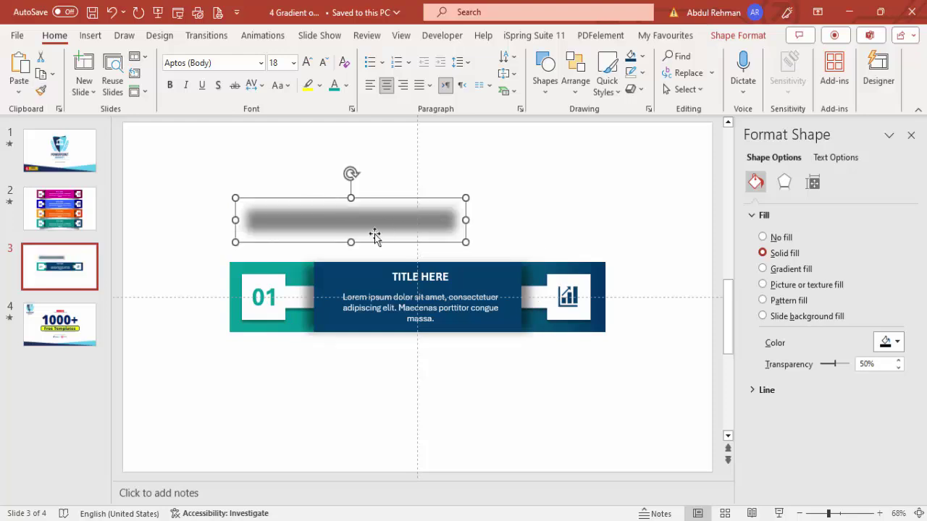
Step: Make the blurred rectangle taller, tilt it slightly and tuck it under the banner's lower-left edge
left_click_drag(351, 241, 368, 353)
left_click_drag(356, 305, 357, 304)
mouse_move(378, 347)
left_mouse_down()
mouse_move(382, 326)
mouse_move(369, 323)
left_mouse_up()
left_click_drag(442, 323, 426, 323)
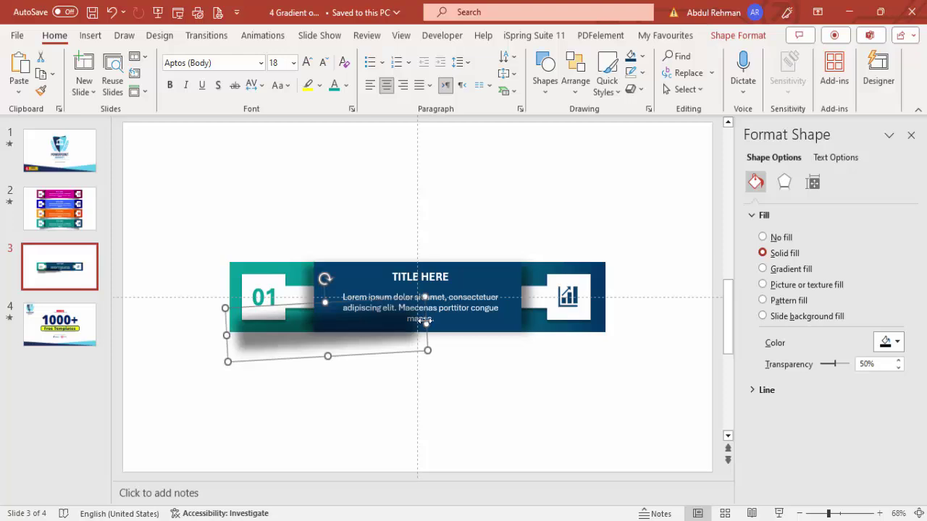
Step: Send the blurred shadow shape to the back behind the banner
left_click(736, 36)
left_click(738, 73)
left_click(709, 114)
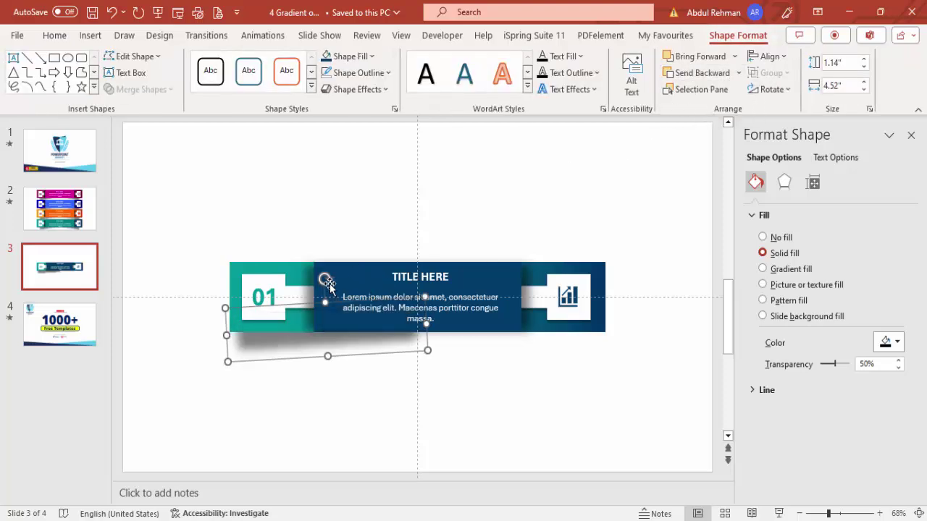
Step: Tilt a shadow clockwise and position it behind the banner's lower-right edge
left_click_drag(325, 281, 312, 340)
left_click(312, 339)
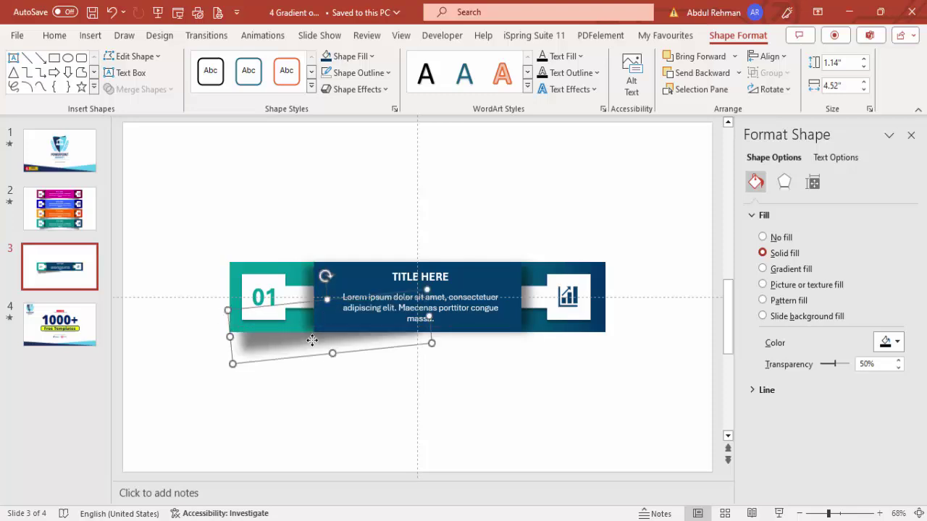
left_click_drag(313, 336, 446, 360)
left_click_drag(460, 298, 471, 298)
left_click_drag(506, 352, 544, 324)
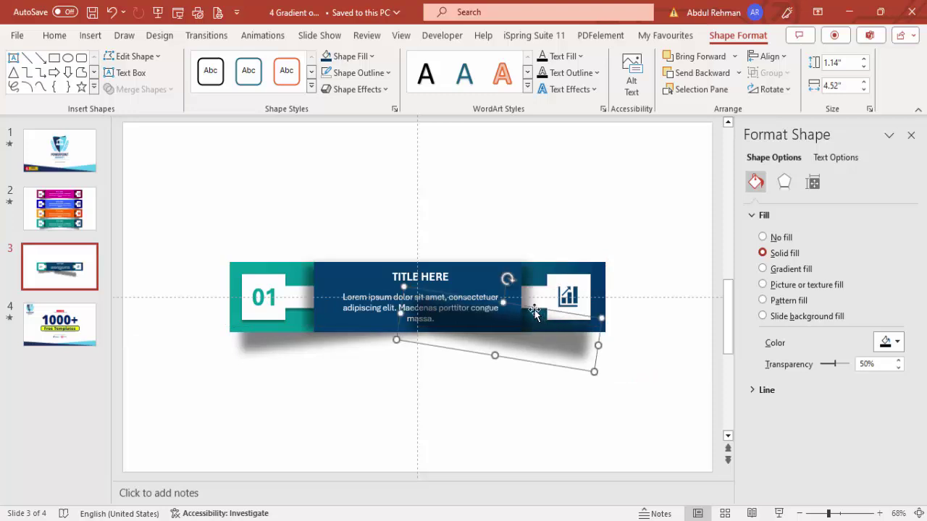
left_click_drag(507, 280, 509, 282)
Step: Send the shadow to back and place a matching shadow under the banner's left half
left_click(738, 73)
left_click(710, 111)
left_click_drag(569, 346, 256, 343)
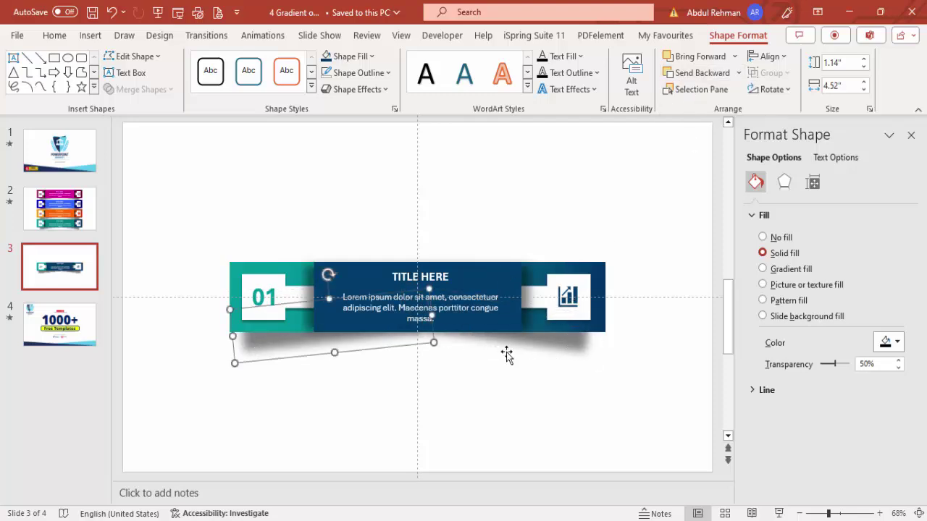
left_click(559, 341)
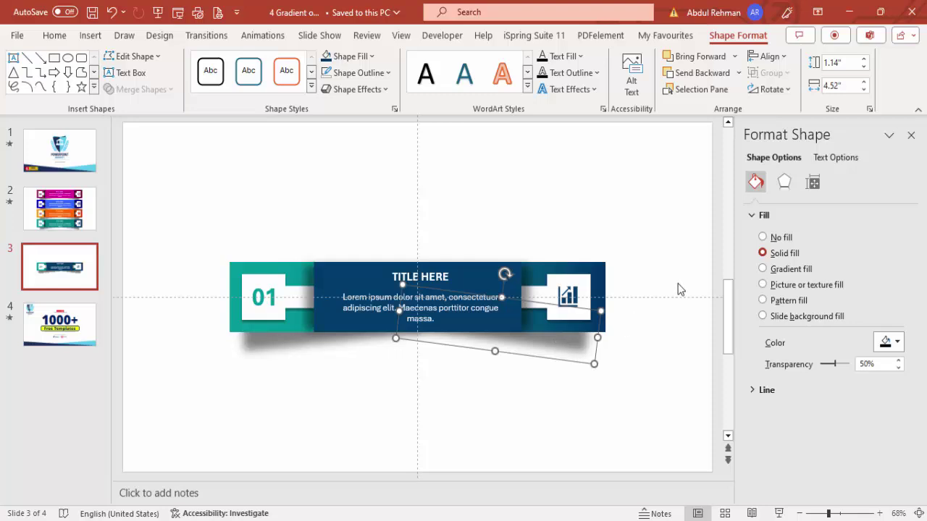
left_click(646, 265)
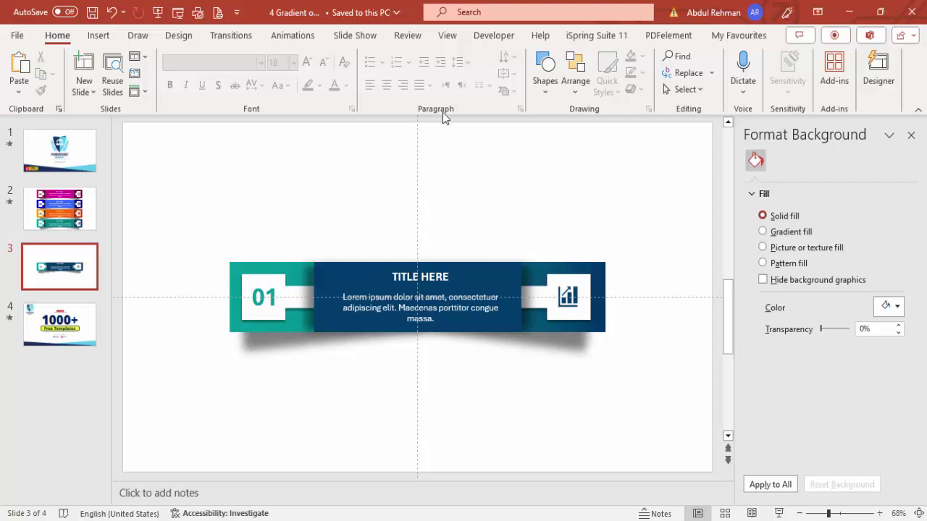
Step: Open the Animation Pane, add a Stretch entrance to the central title group and preview it
left_click(284, 38)
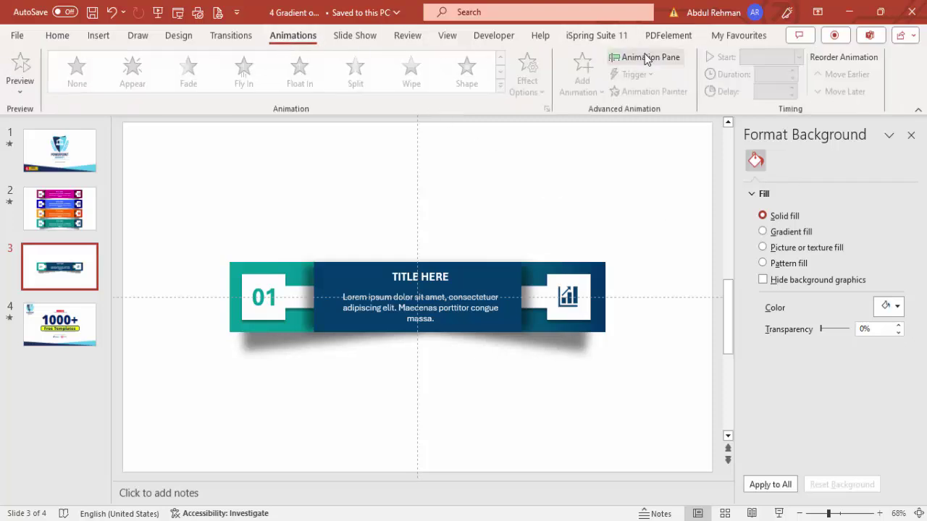
left_click(646, 57)
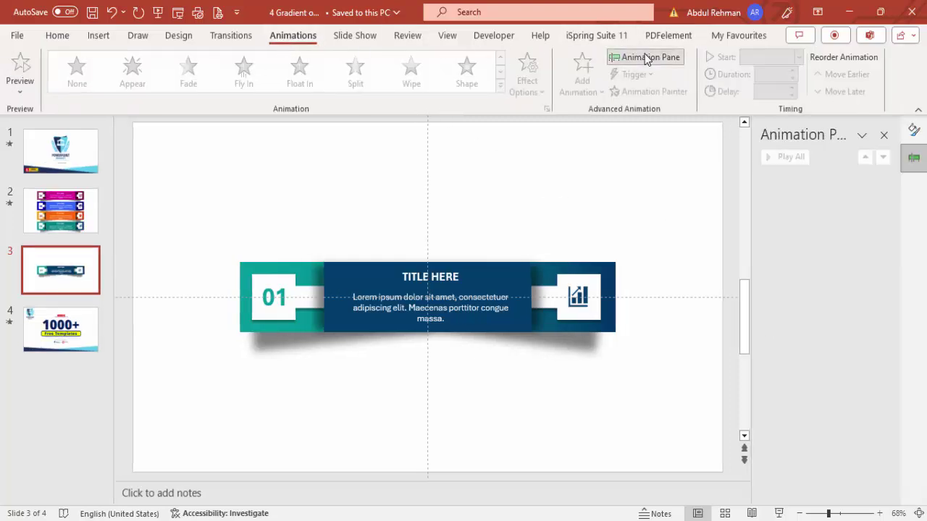
left_click(472, 267)
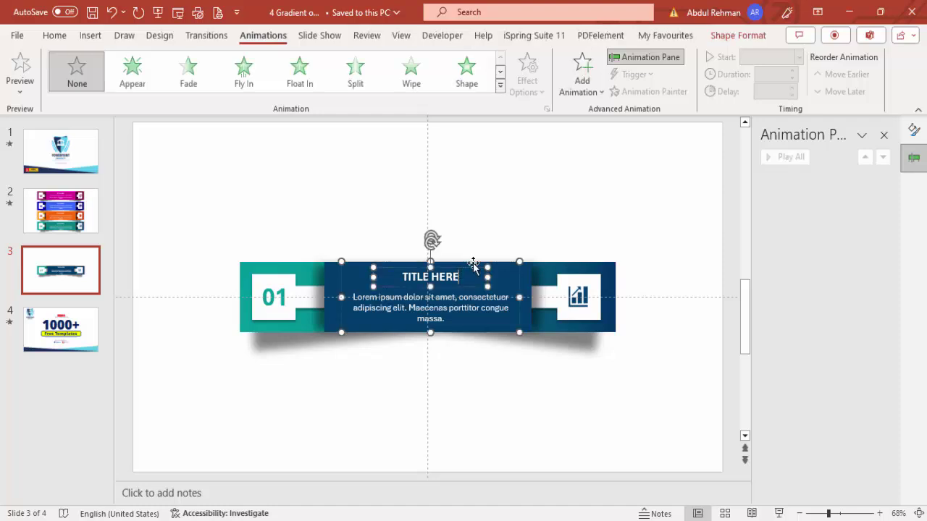
left_click(582, 80)
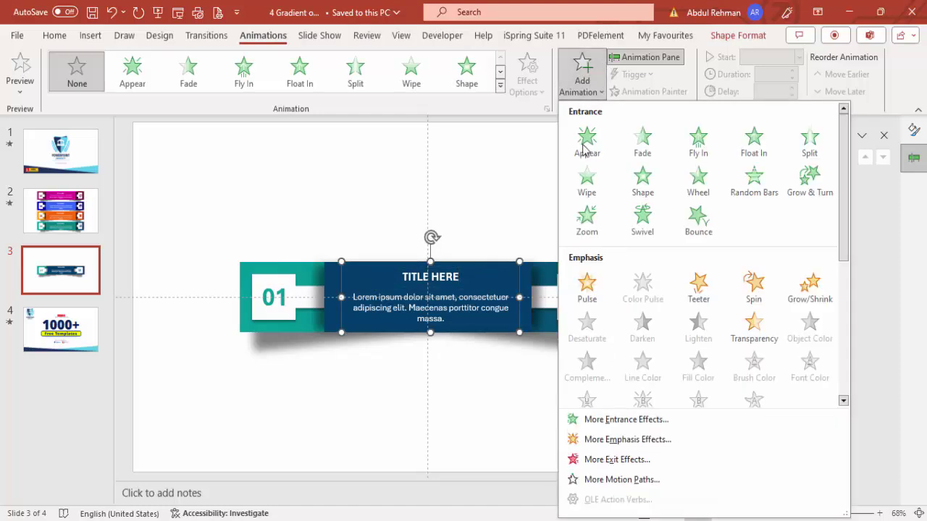
left_click(621, 426)
left_click(416, 385)
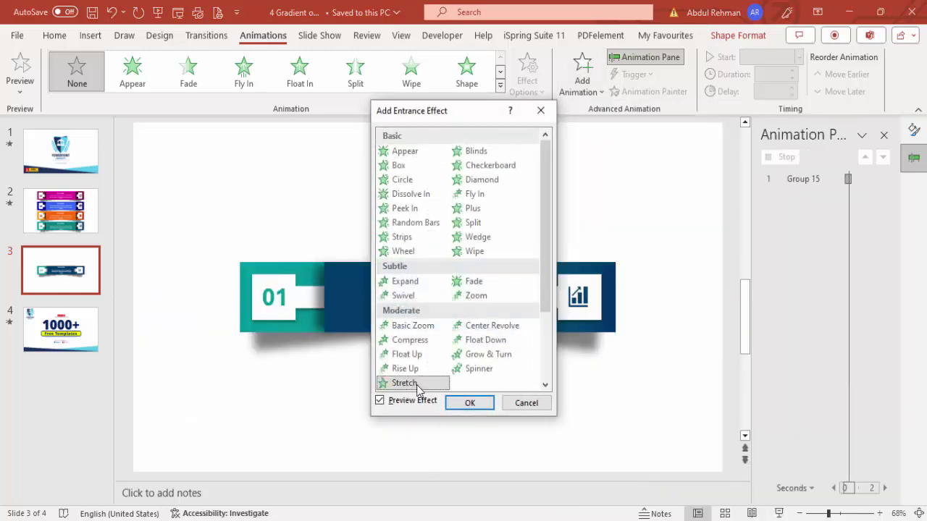
left_click(470, 402)
left_click(784, 157)
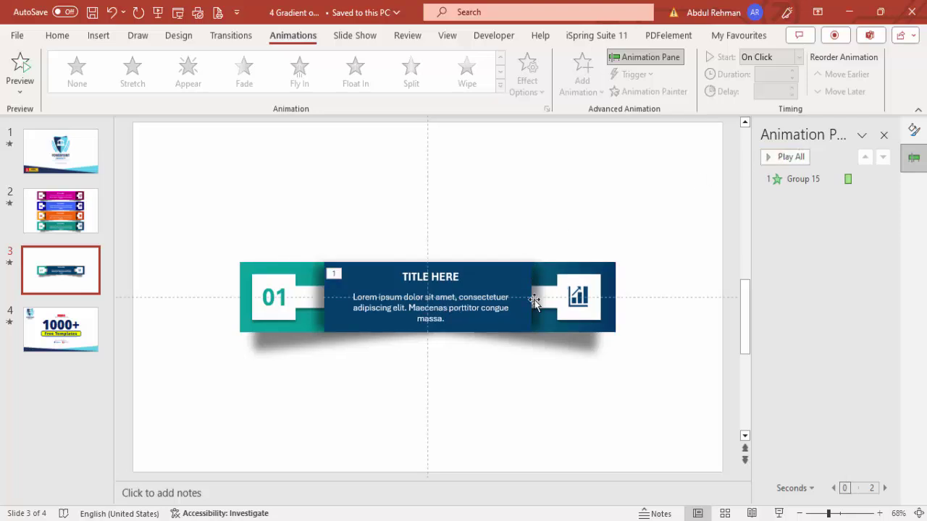
left_click(575, 283)
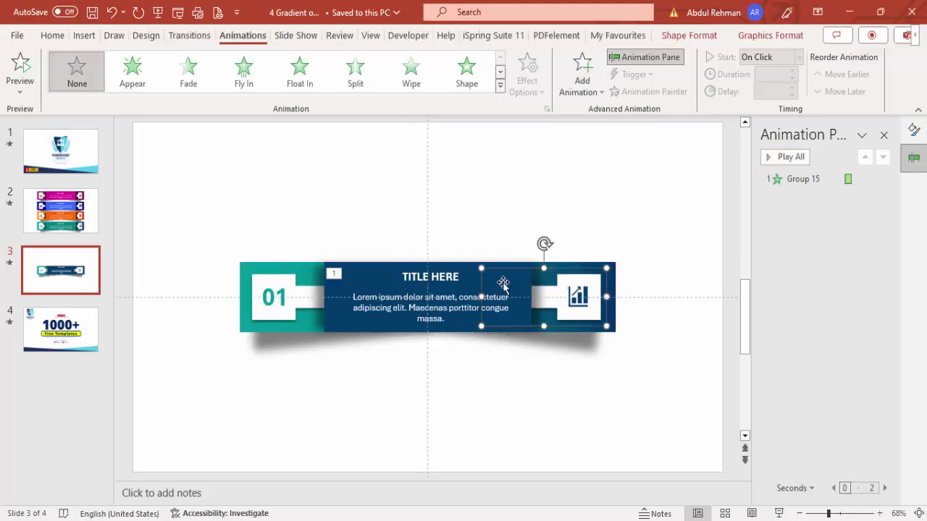
Step: Give the chart-icon group a Peek In entrance effect coming from the left
left_click(578, 93)
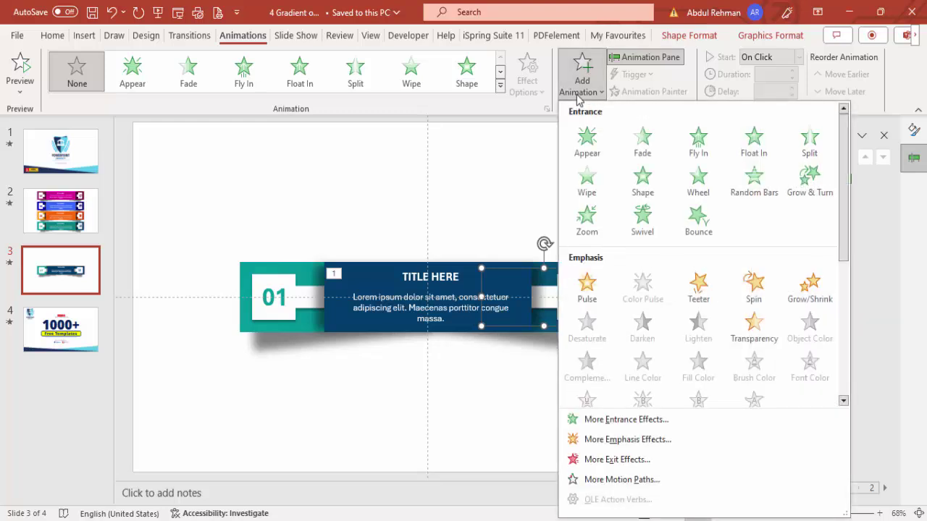
left_click(614, 427)
left_click(425, 212)
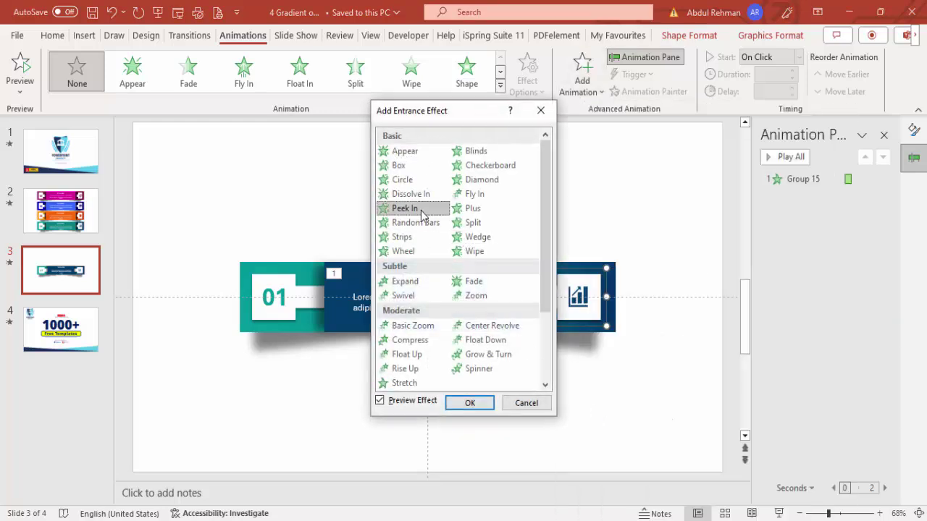
left_click(470, 403)
left_click(528, 80)
left_click(559, 178)
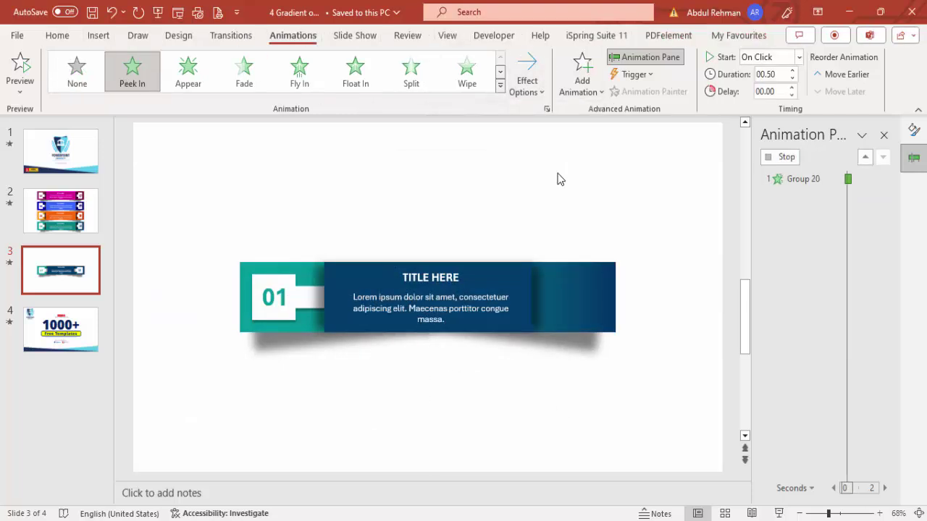
left_click(528, 93)
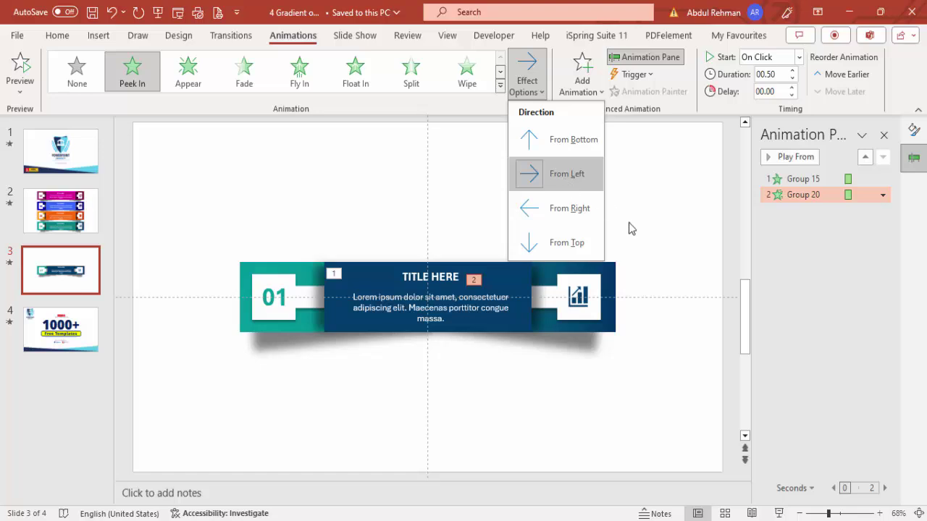
left_click(615, 247)
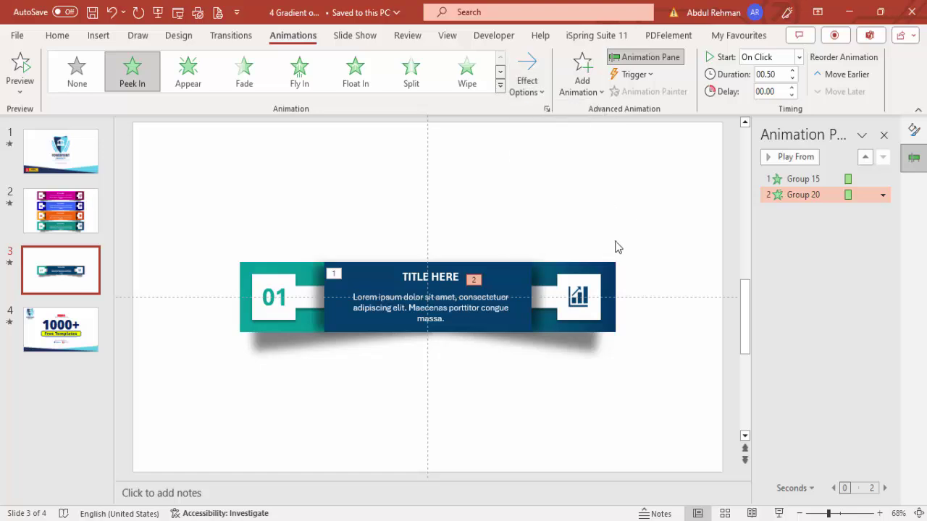
Step: Set the Peek In to start With Previous and copy it to the 01 section with Animation Painter
left_click(799, 56)
left_click(773, 91)
left_click(587, 285)
left_click(651, 92)
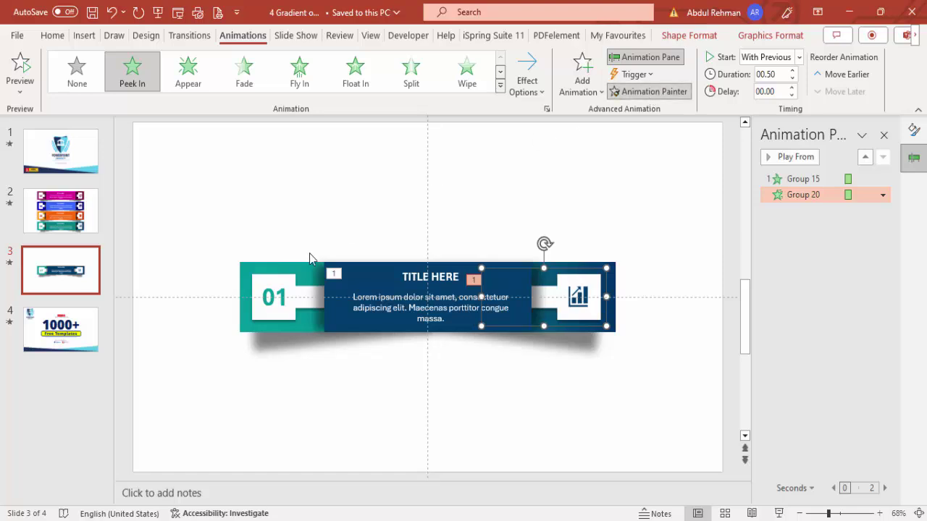